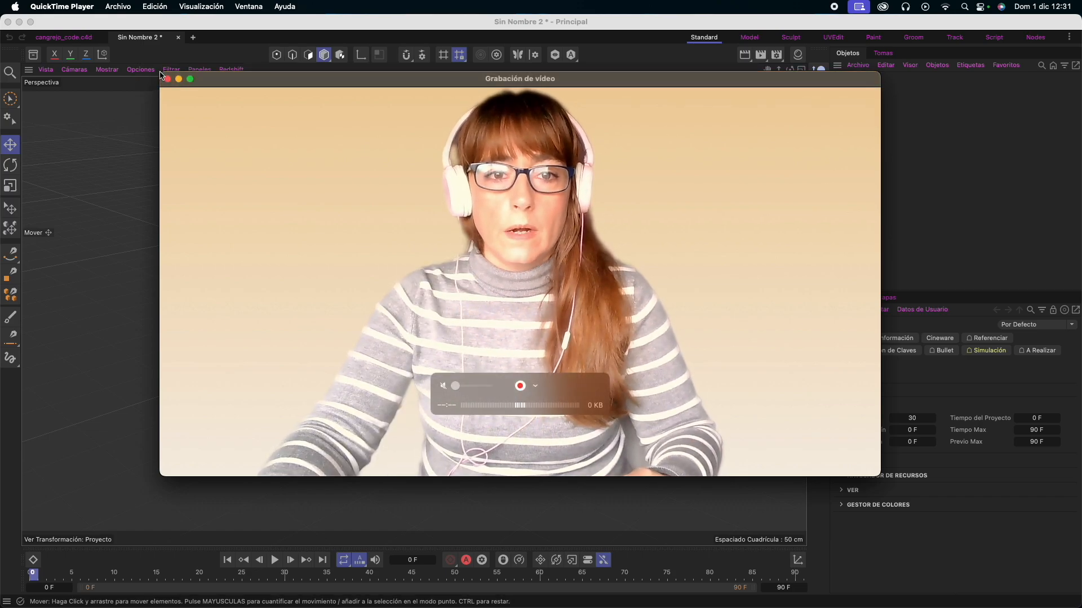
drag(878, 474, 398, 205)
drag(308, 86, 978, 453)
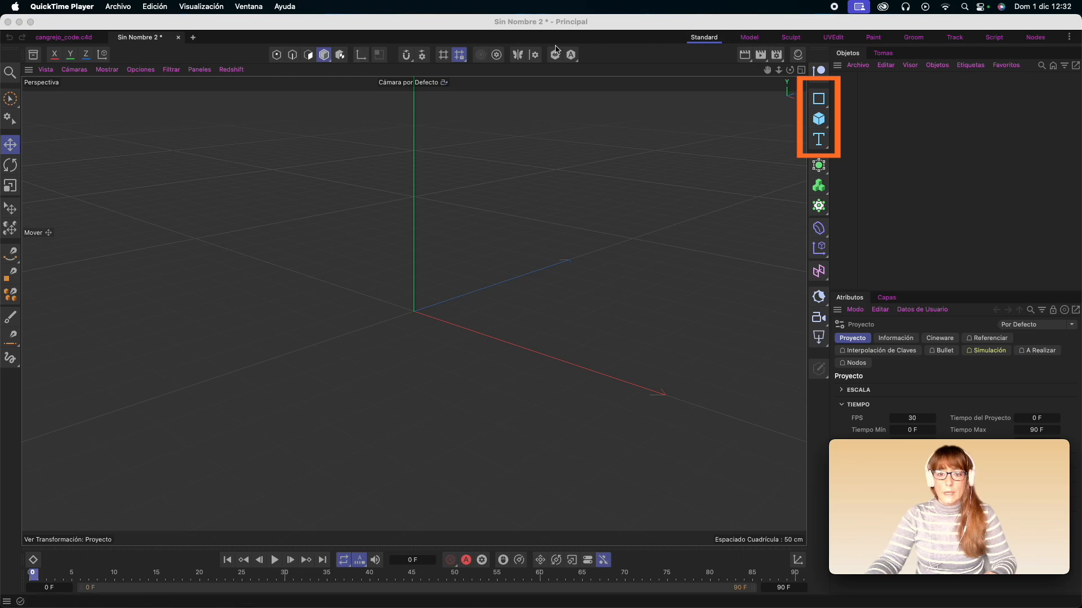
- Add a Cubo primitive to the empty scene
click(821, 121)
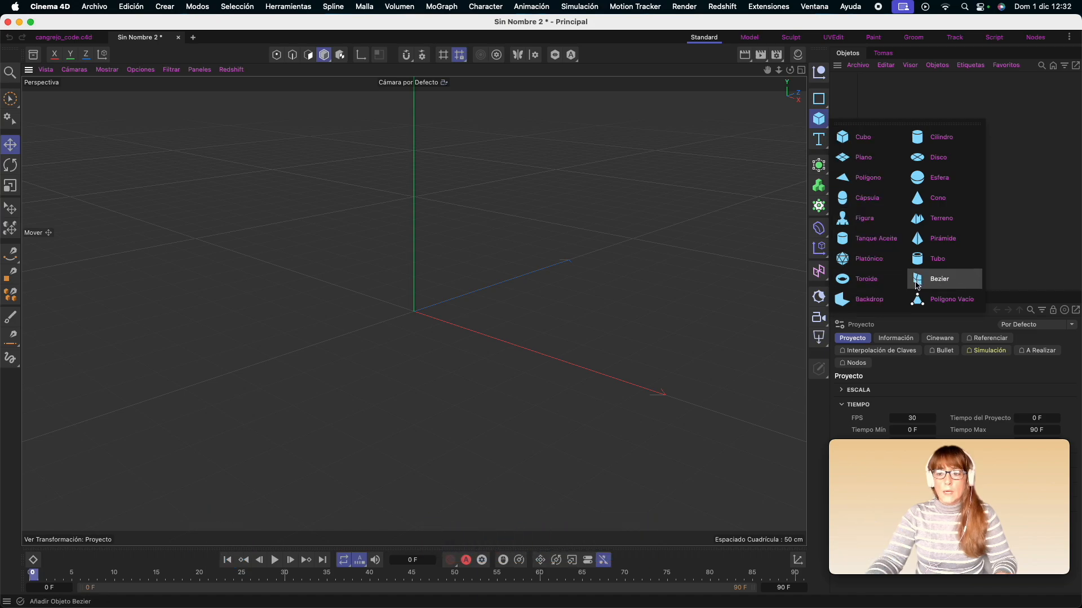
click(819, 98)
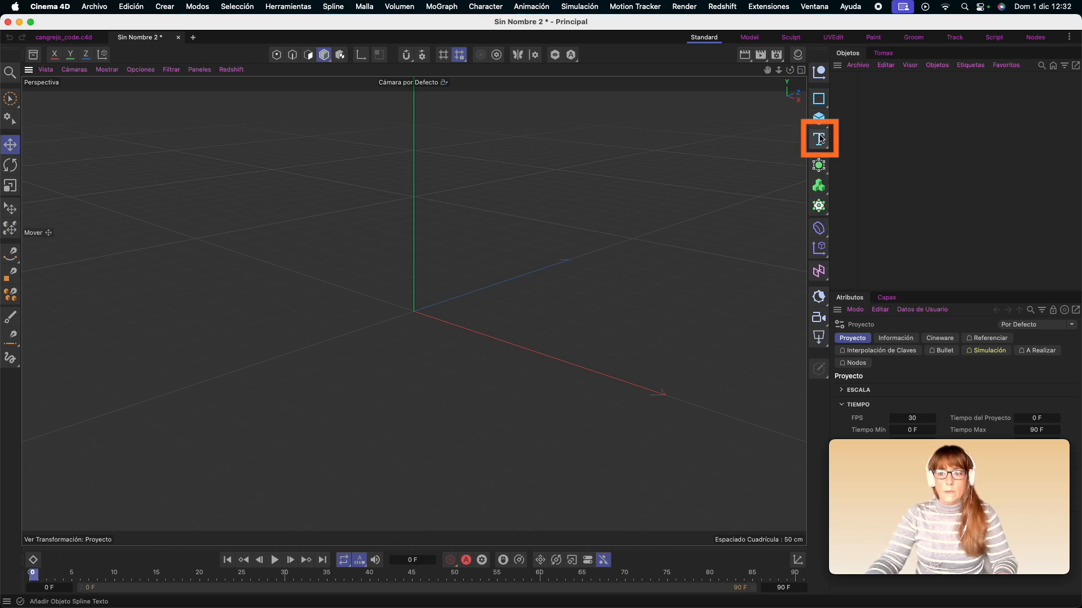
click(819, 120)
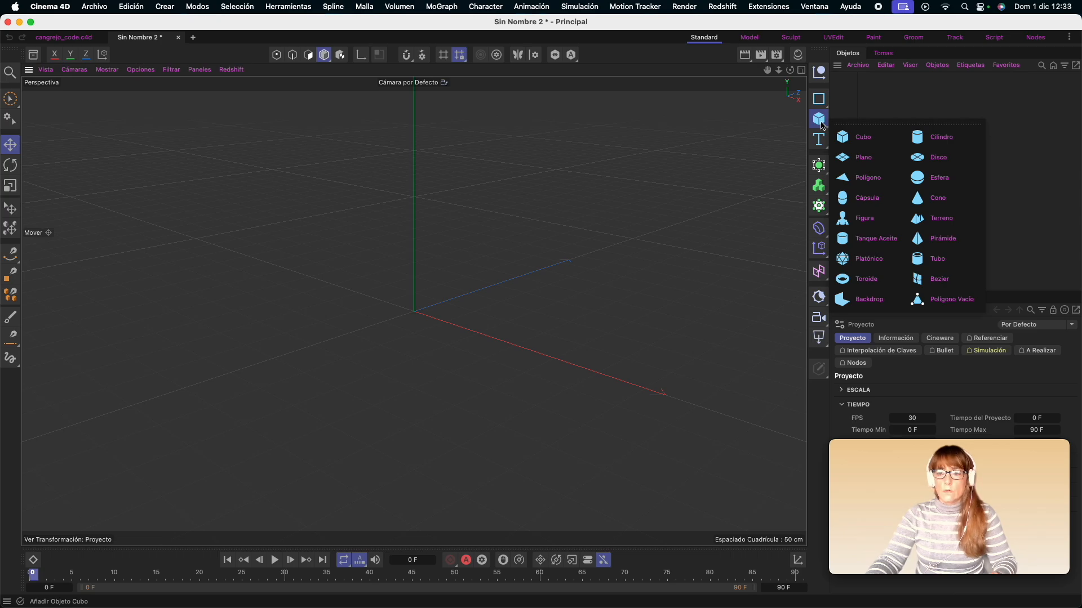
click(844, 138)
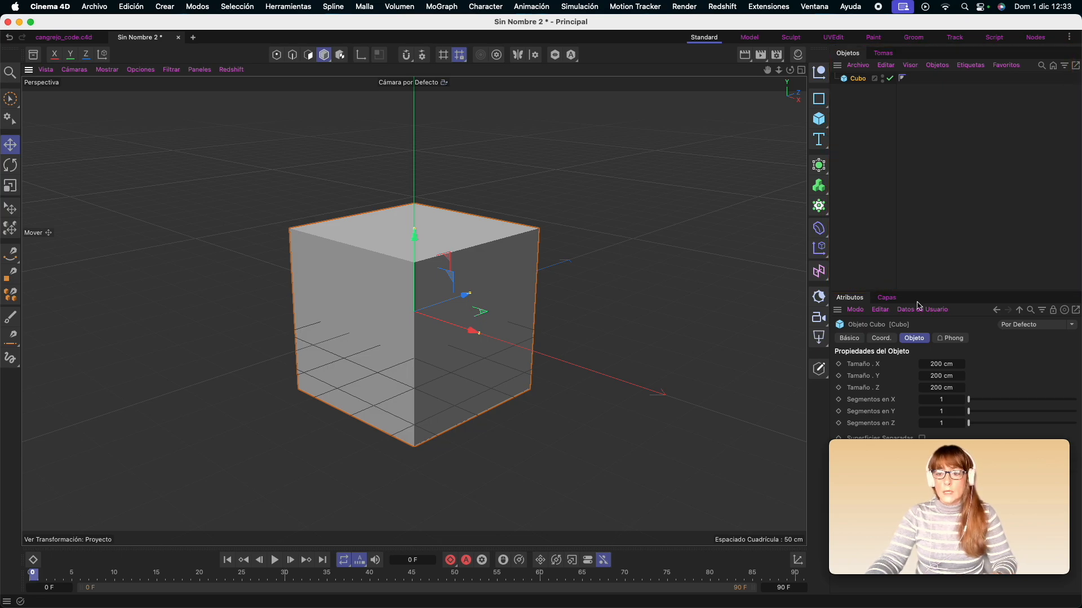
- Set the cube's X, Y and Z segments to 6 and display the viewport in Sombreado Gouraud (Líneas)
drag(914, 279, 911, 201)
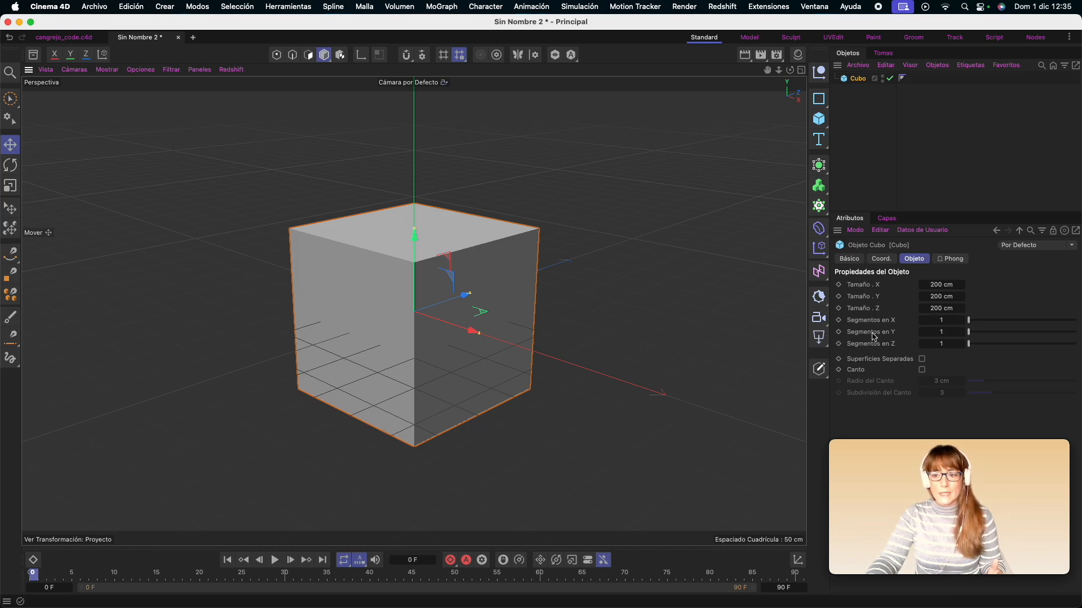
drag(968, 320, 996, 344)
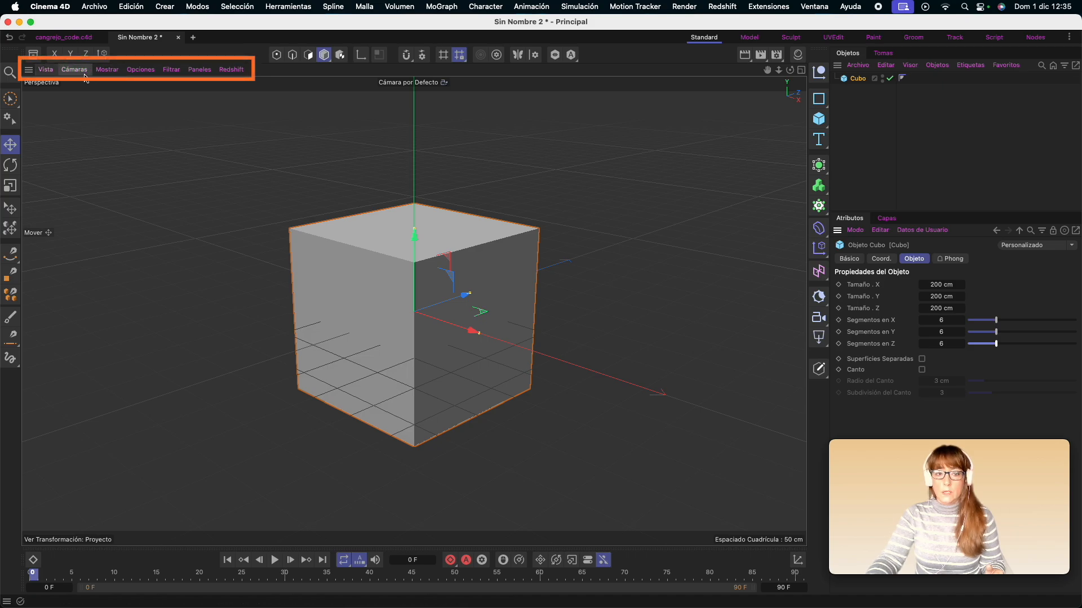
click(106, 70)
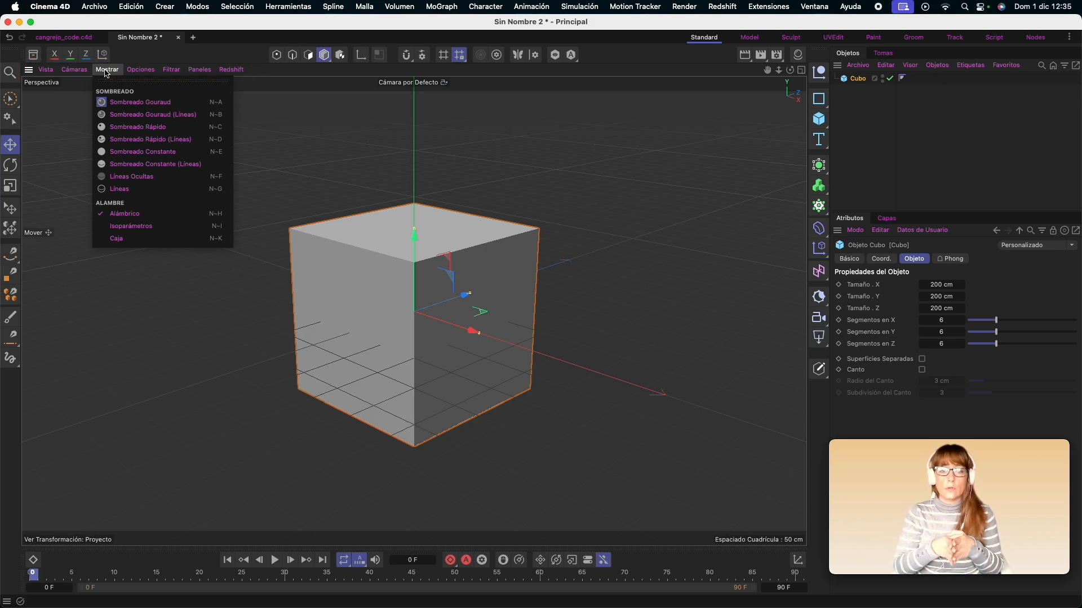
click(158, 115)
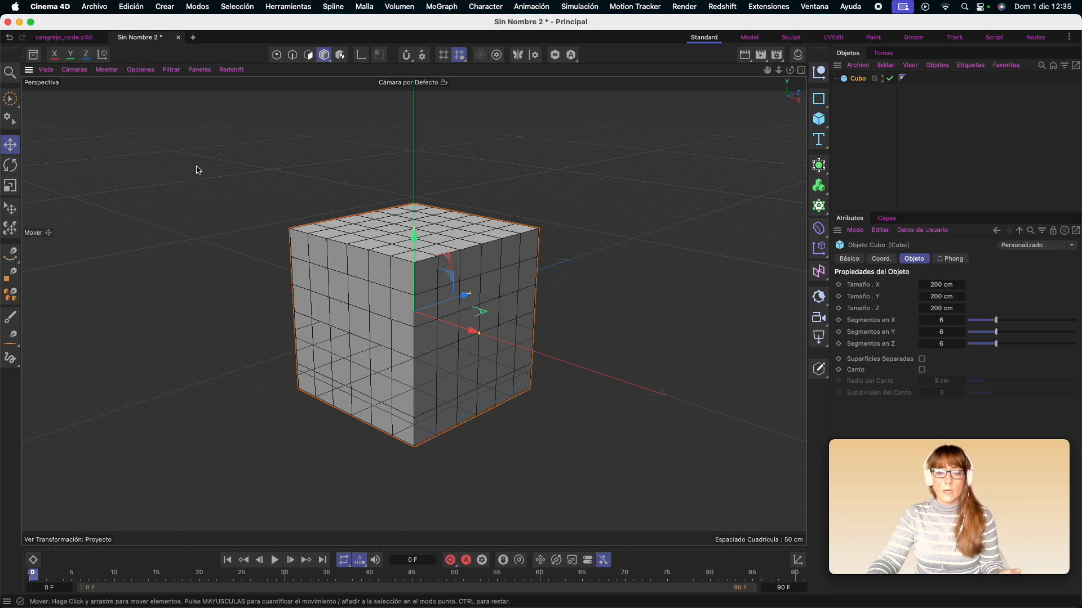
- Reduce the cube's segments to 3 on all axes, and toggle the display to Sombreado Gouraud and back to Sombreado Gouraud (Líneas)
drag(1001, 322, 979, 345)
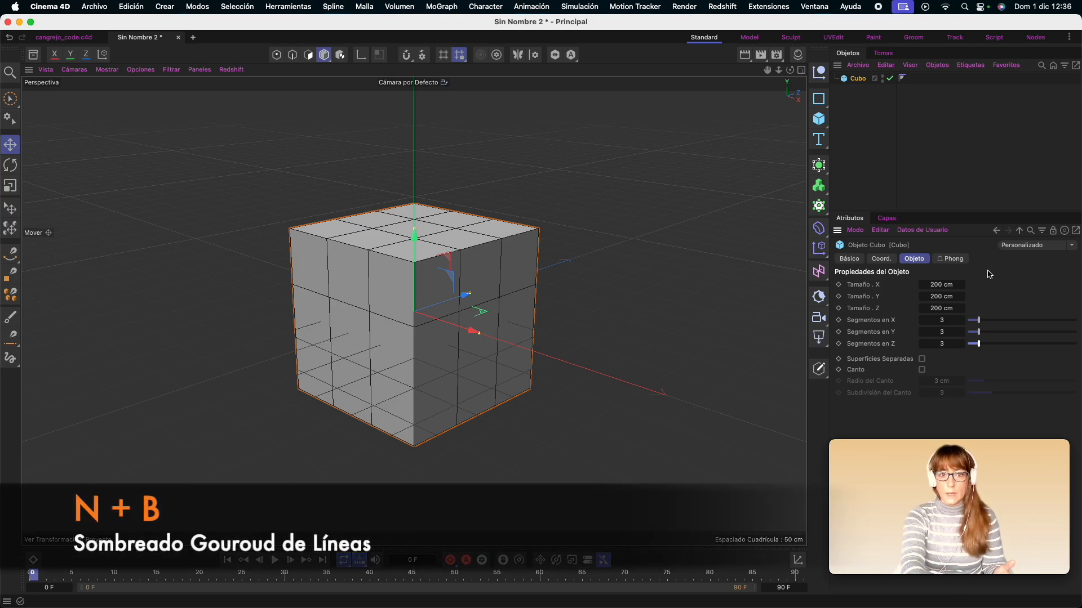
key(n)
key(a)
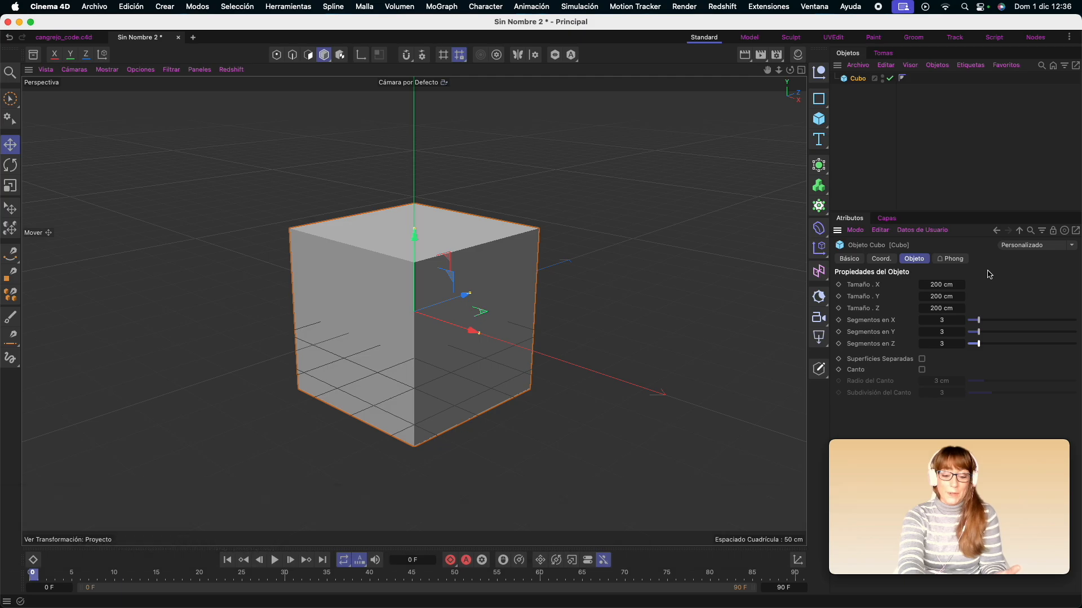
key(n)
key(b)
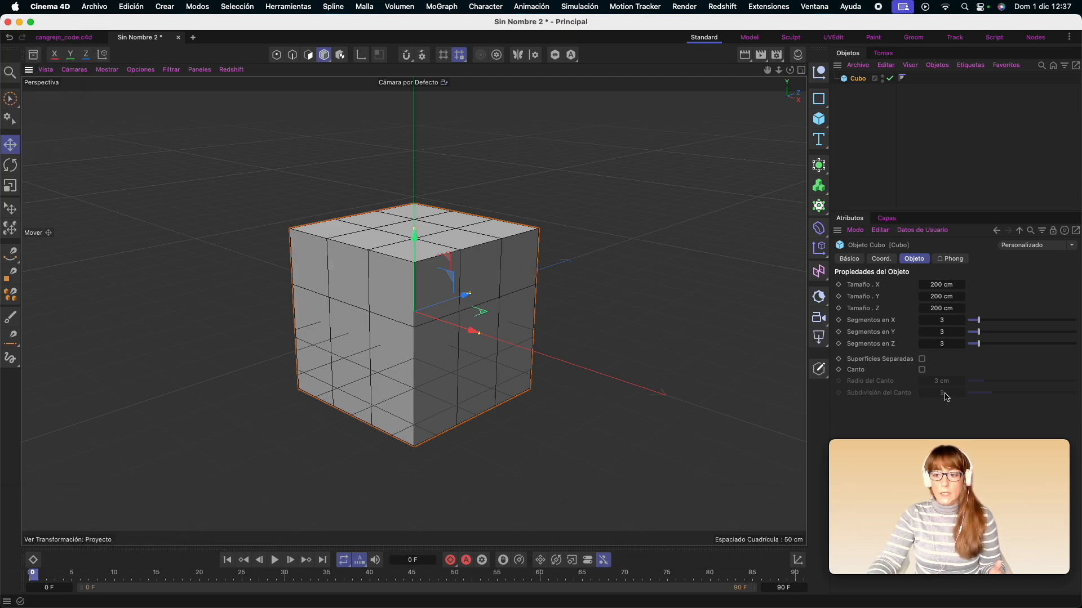
- Enable Canto on the cube with a 12 cm radius and a subdivision of 6
click(922, 369)
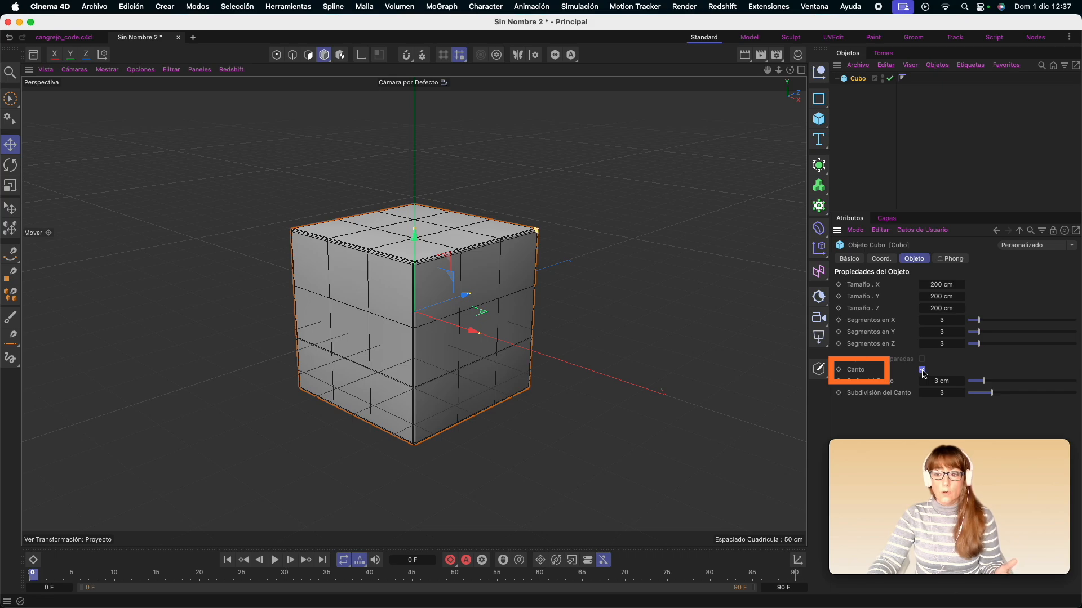
drag(984, 381, 1029, 395)
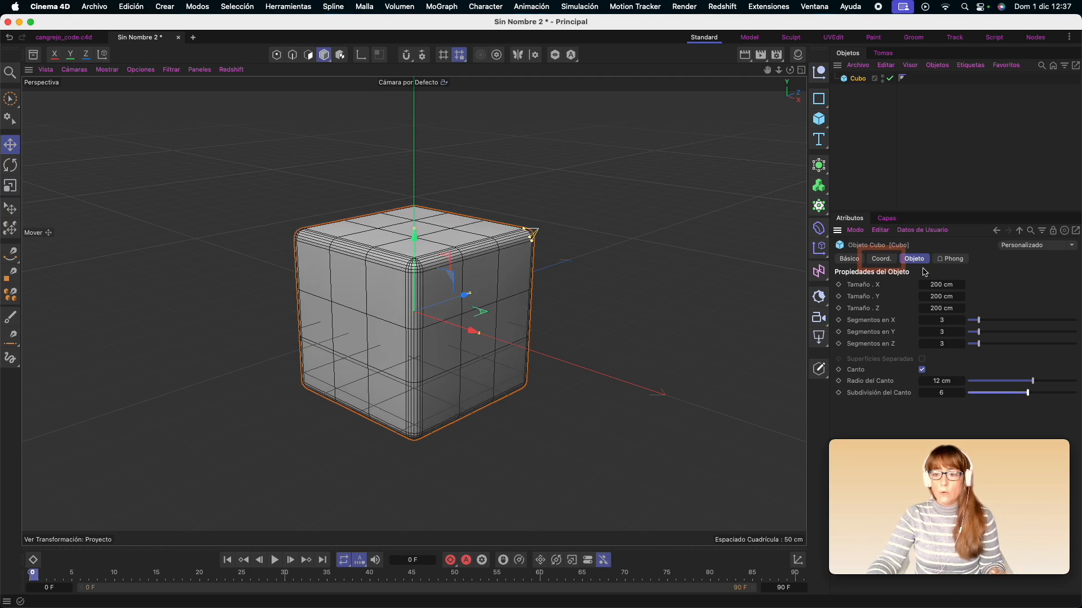
- Set the cube's XYZ position to -12, 5, -4 cm, HPB rotation to 4°, 1°, 12° and scale to 1.45, 1.17, 1.56
click(882, 259)
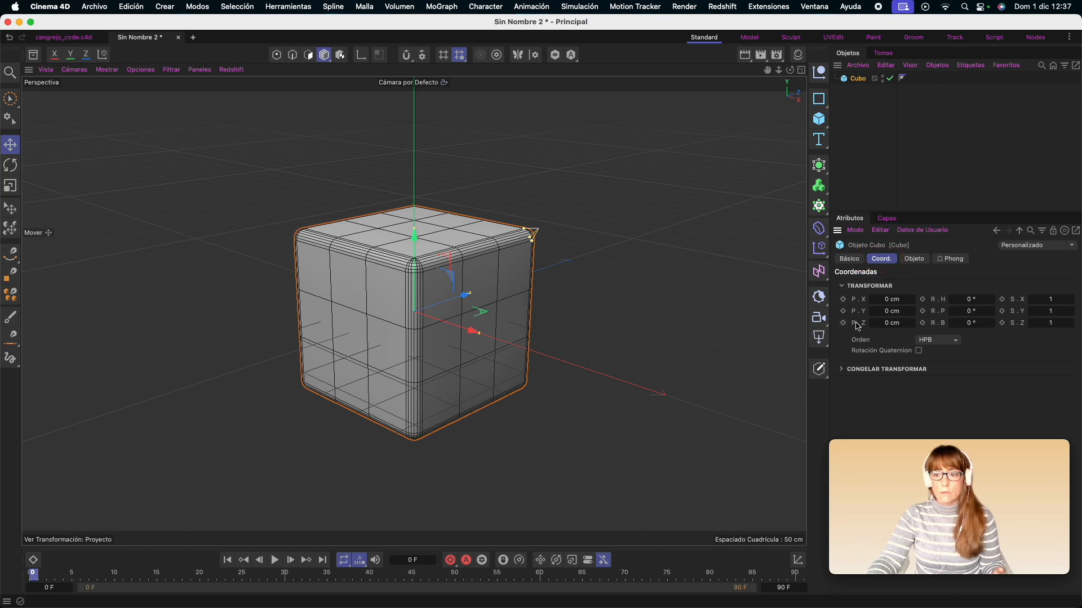
mouse_move(880, 300)
mouse_down()
mouse_move(909, 300)
mouse_move(874, 299)
mouse_up()
mouse_move(880, 311)
mouse_down()
mouse_move(909, 323)
mouse_move(880, 323)
mouse_up()
drag(964, 298, 977, 323)
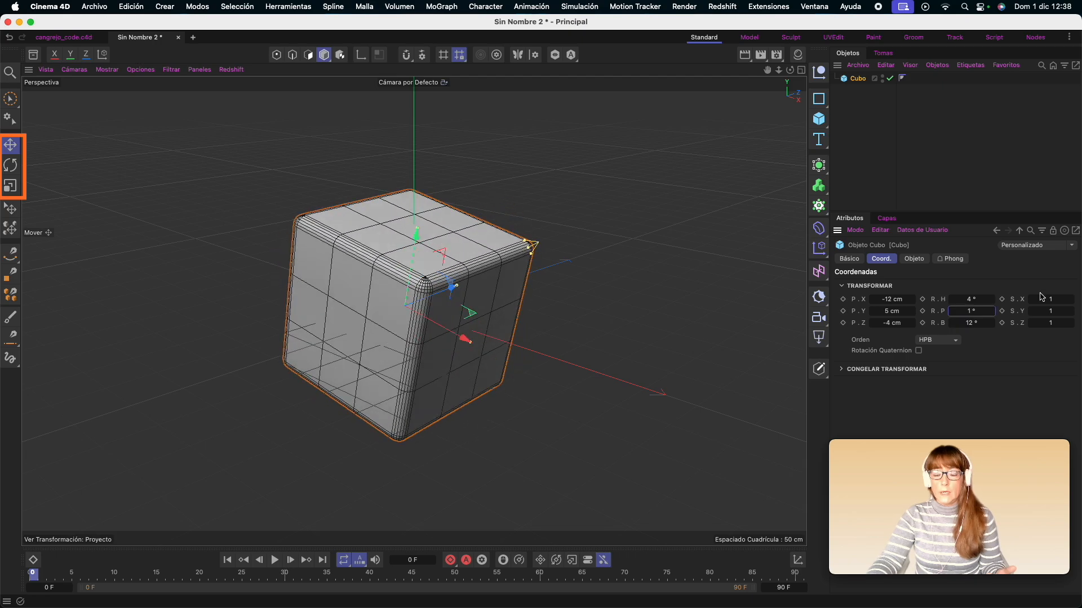
drag(1041, 298, 1054, 321)
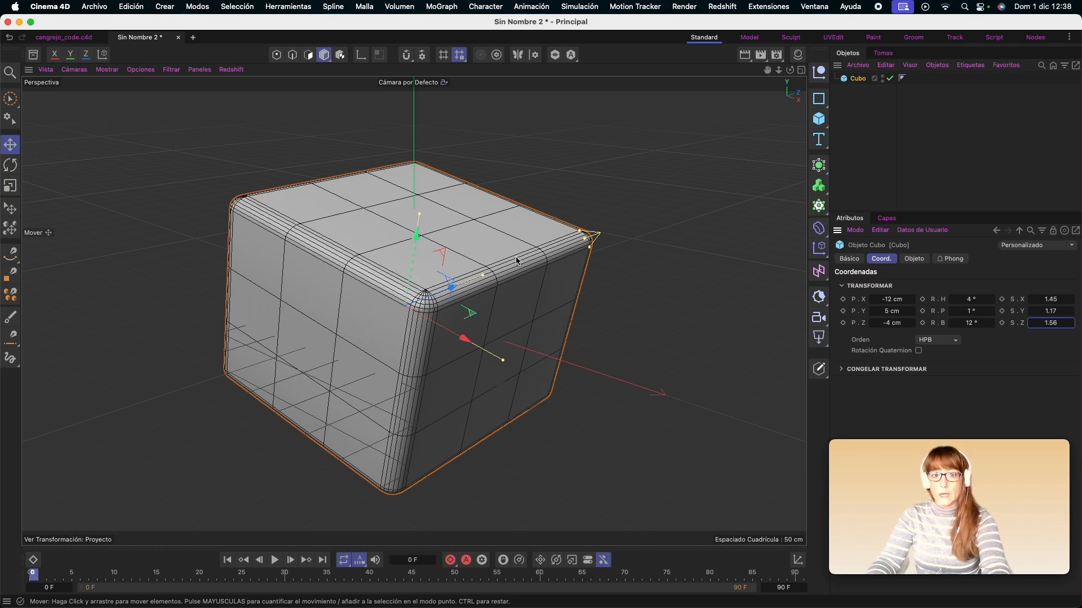
- Move the cube freely in the viewport with the Move tool, then nudge it slightly along the Y axis constraint
key(e)
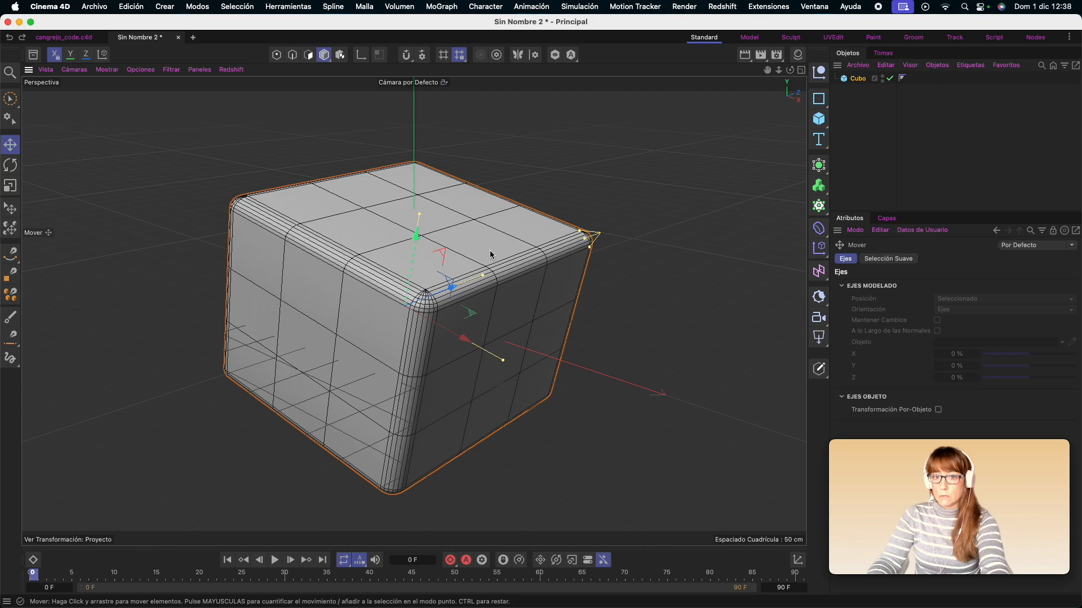
drag(484, 247, 520, 219)
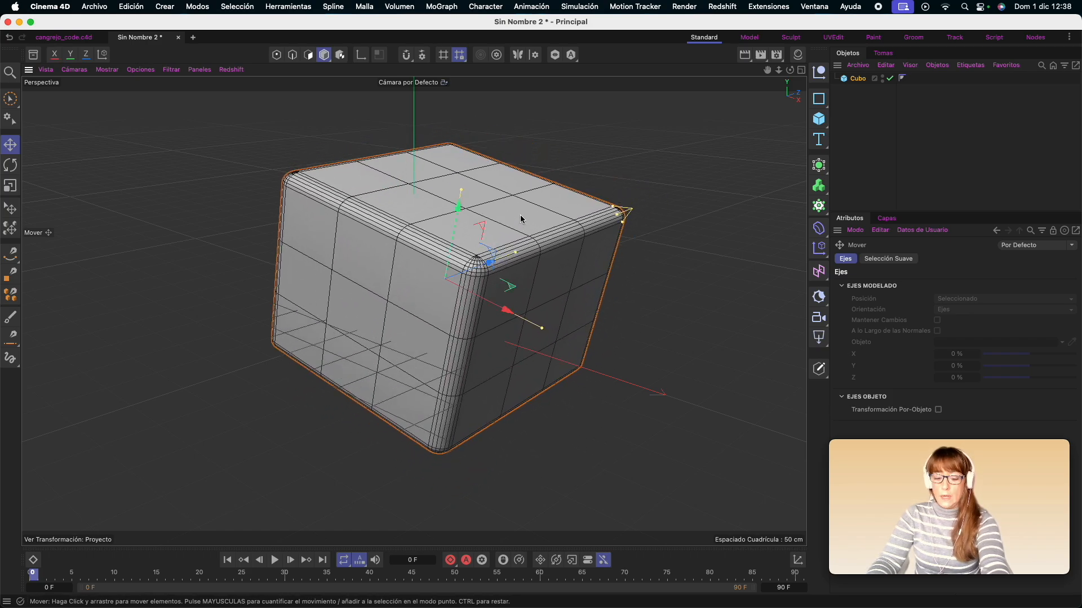
key(y)
mouse_move(523, 231)
mouse_down()
mouse_move(533, 205)
mouse_move(545, 224)
mouse_move(487, 237)
mouse_move(466, 190)
mouse_move(563, 299)
mouse_move(541, 245)
mouse_move(521, 231)
mouse_up()
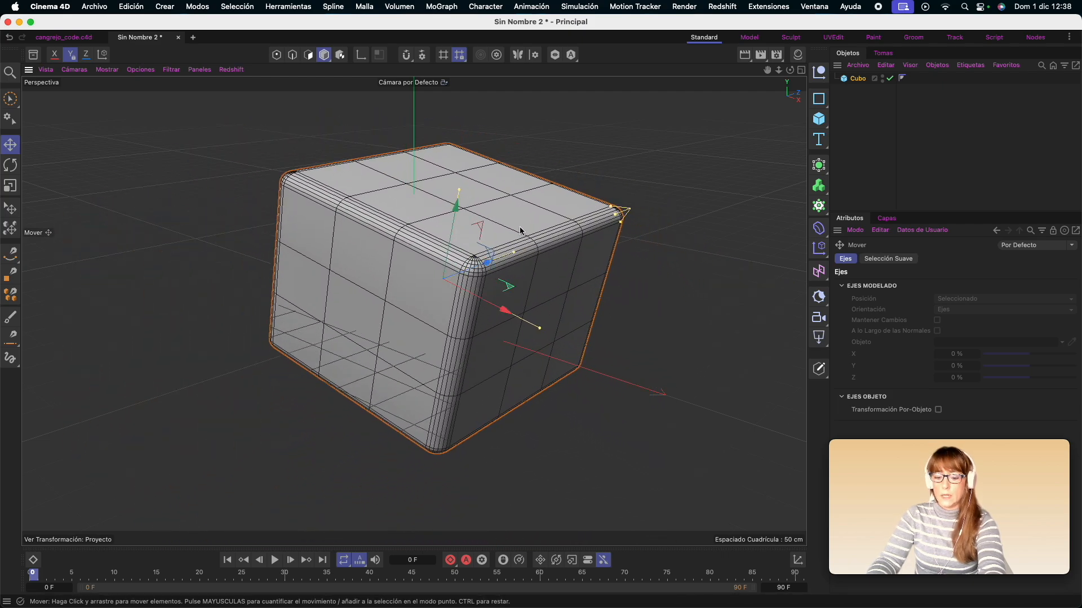
- Rotate the cube freely in the viewport so it tilts strongly, and slightly rescale it with the Scale tool
key(r)
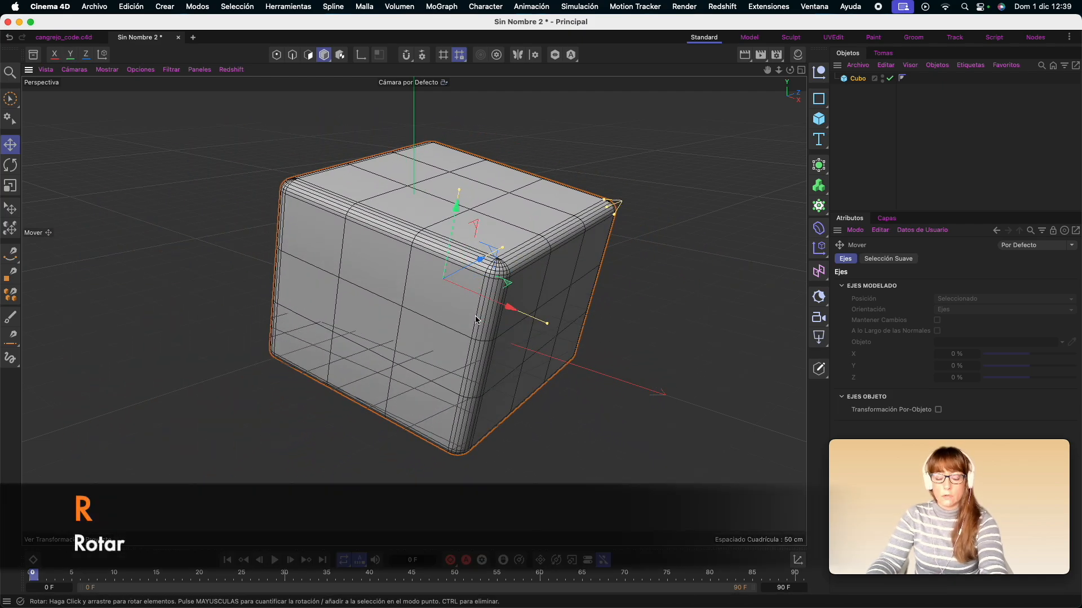
drag(468, 246, 436, 275)
key(t)
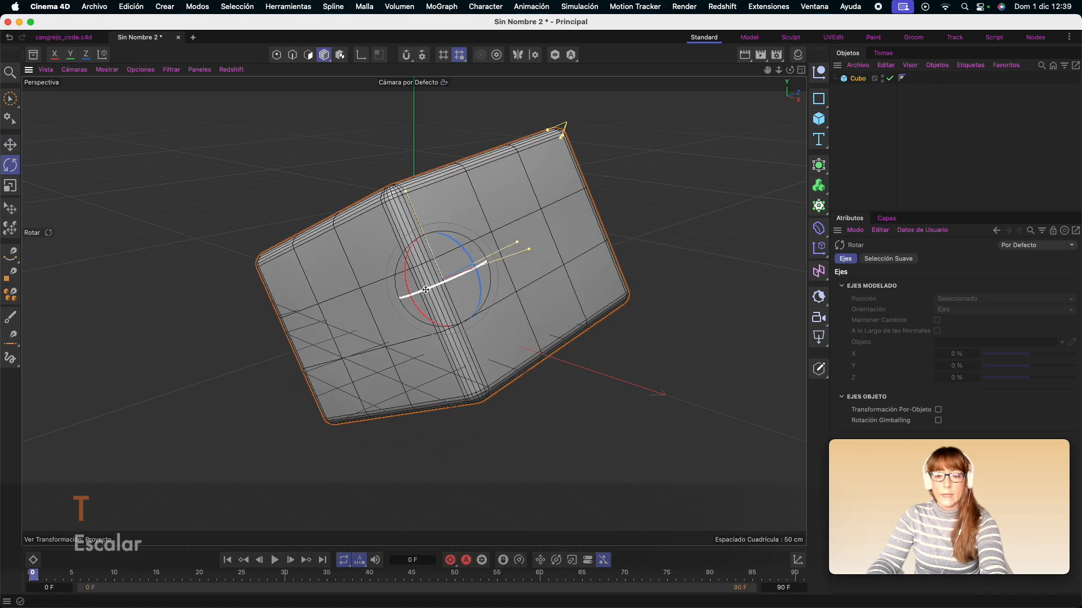
drag(516, 263, 478, 278)
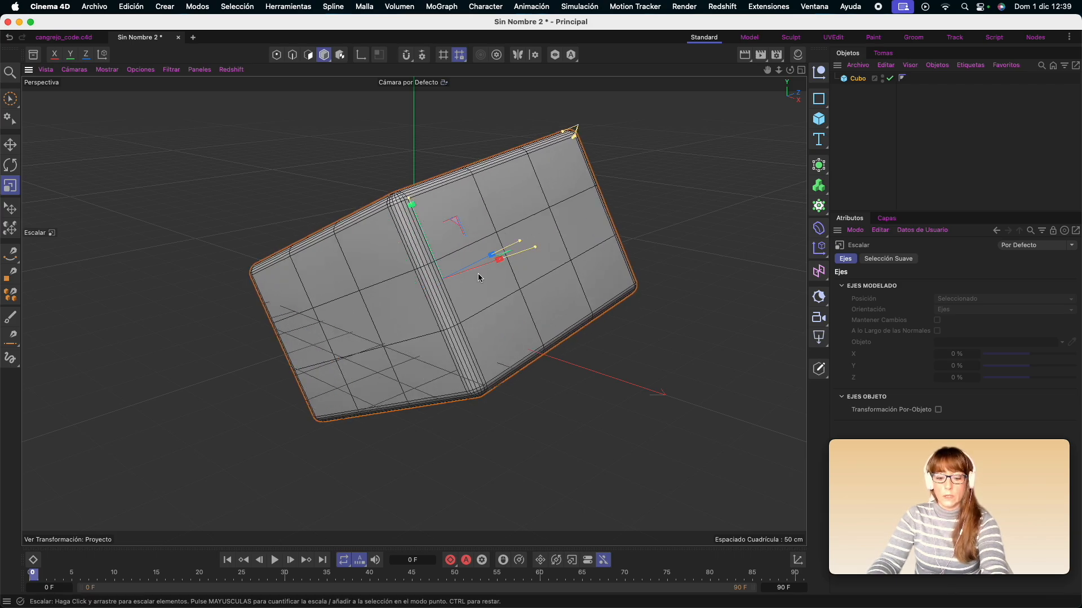
key(e)
key(t)
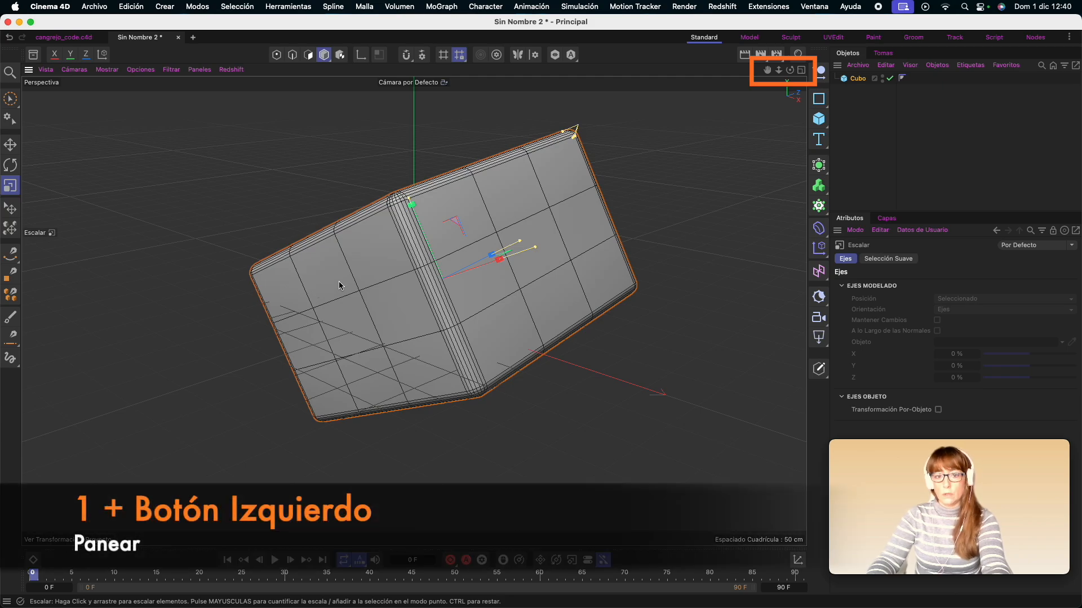
- Pan, zoom and orbit the perspective view to examine the cube from several angles and distances
drag(339, 279, 357, 308)
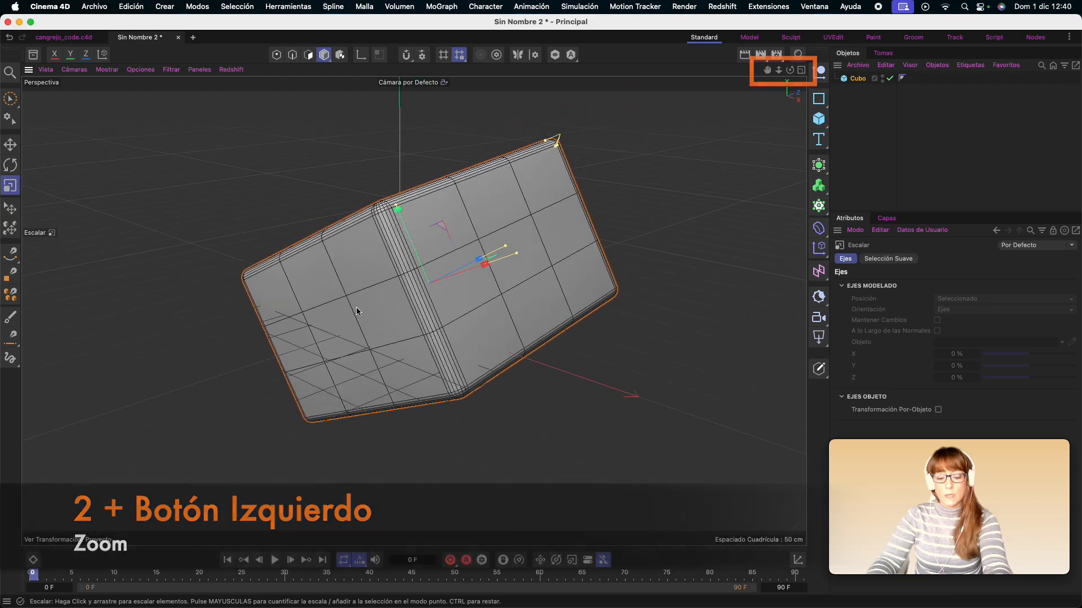
drag(398, 268, 413, 297)
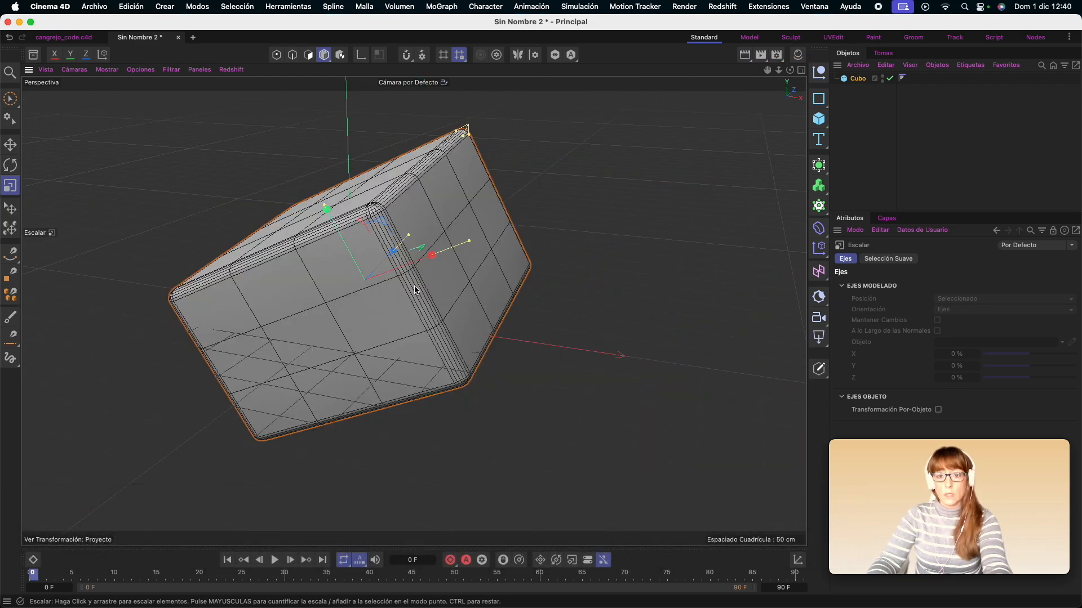
drag(319, 353, 379, 325)
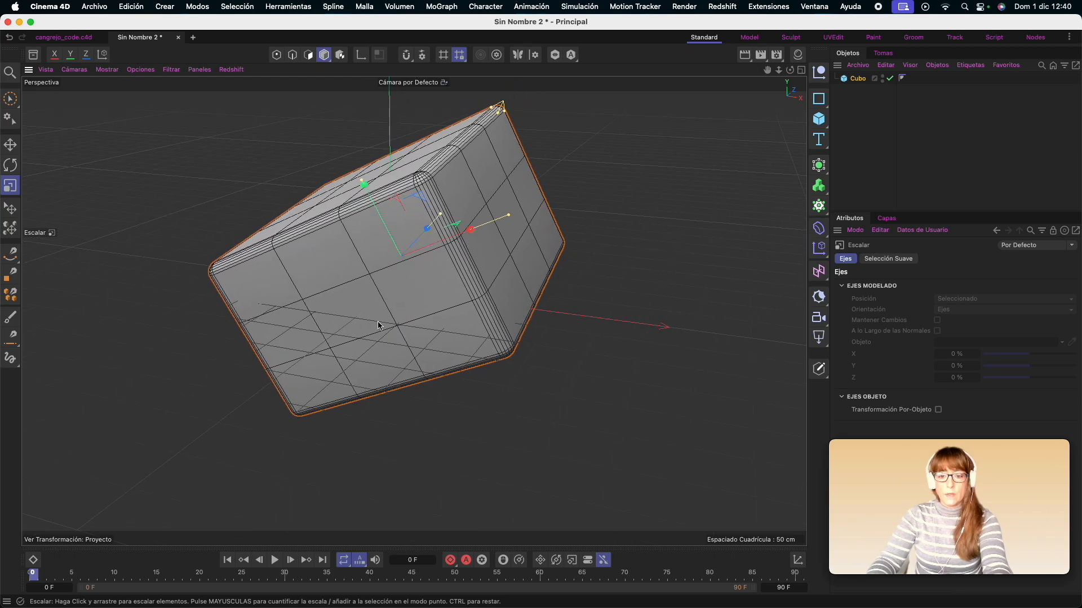
mouse_move(228, 285)
mouse_down()
mouse_move(263, 281)
mouse_move(236, 278)
mouse_up()
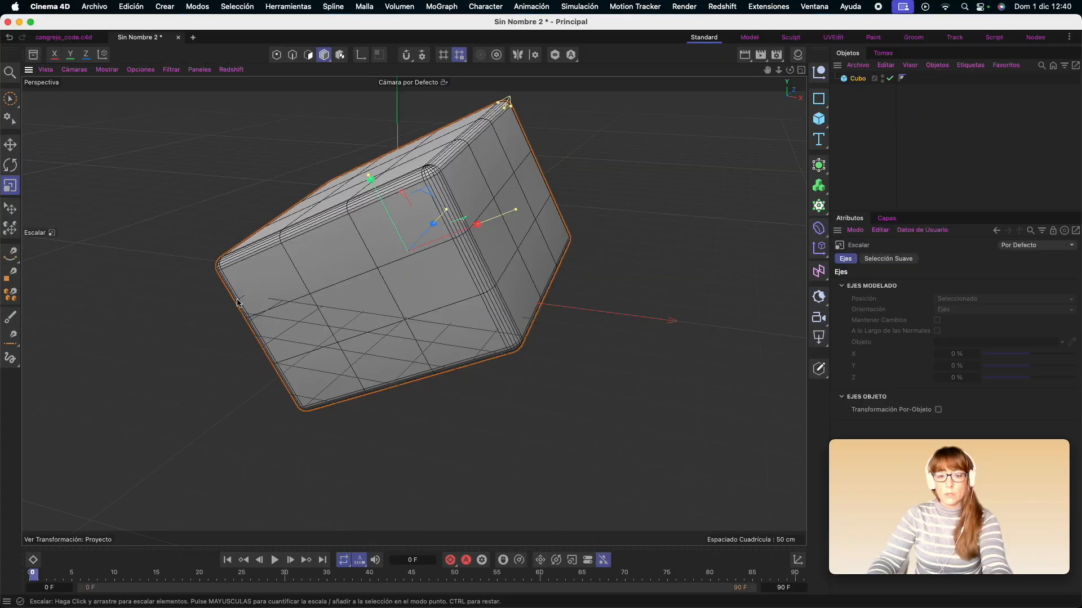
alt+middle_drag(151, 290, 205, 275)
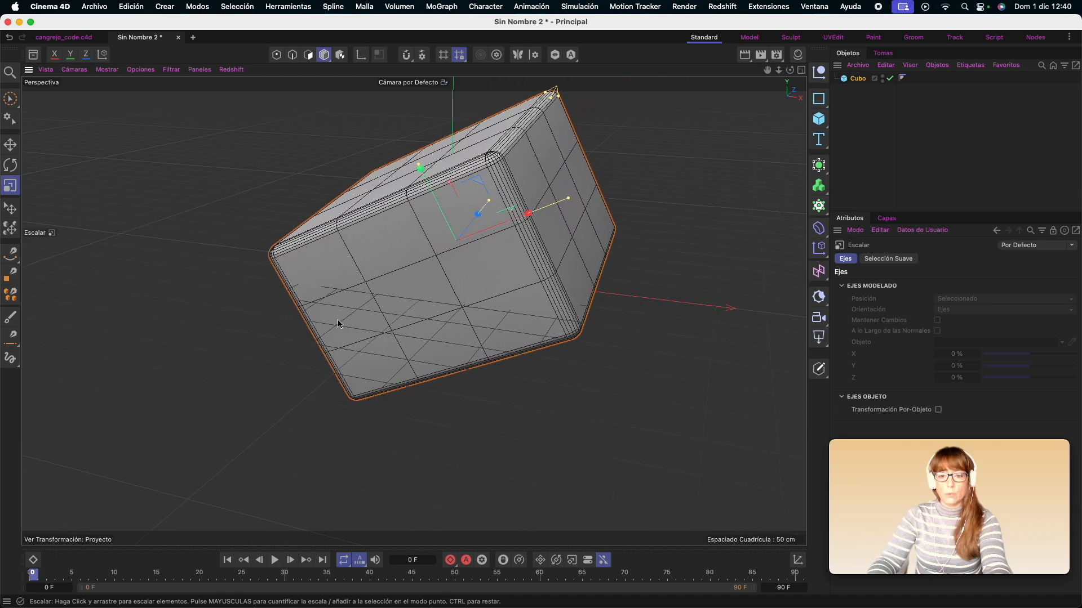
alt+drag(490, 300, 501, 244)
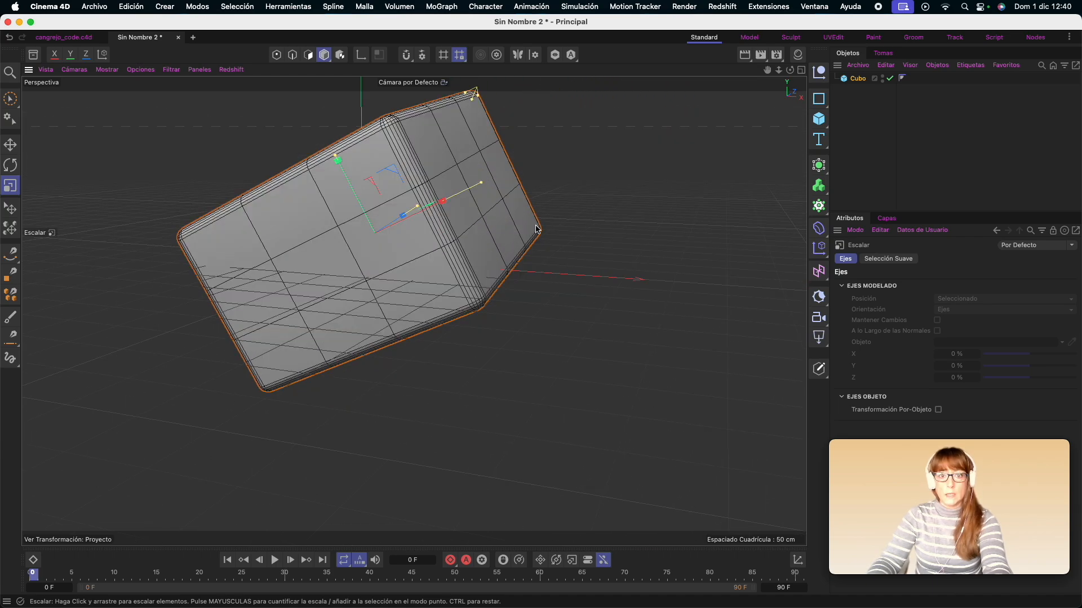
mouse_move(537, 229)
alt+mouse_down()
mouse_move(490, 234)
mouse_move(524, 231)
alt+mouse_up()
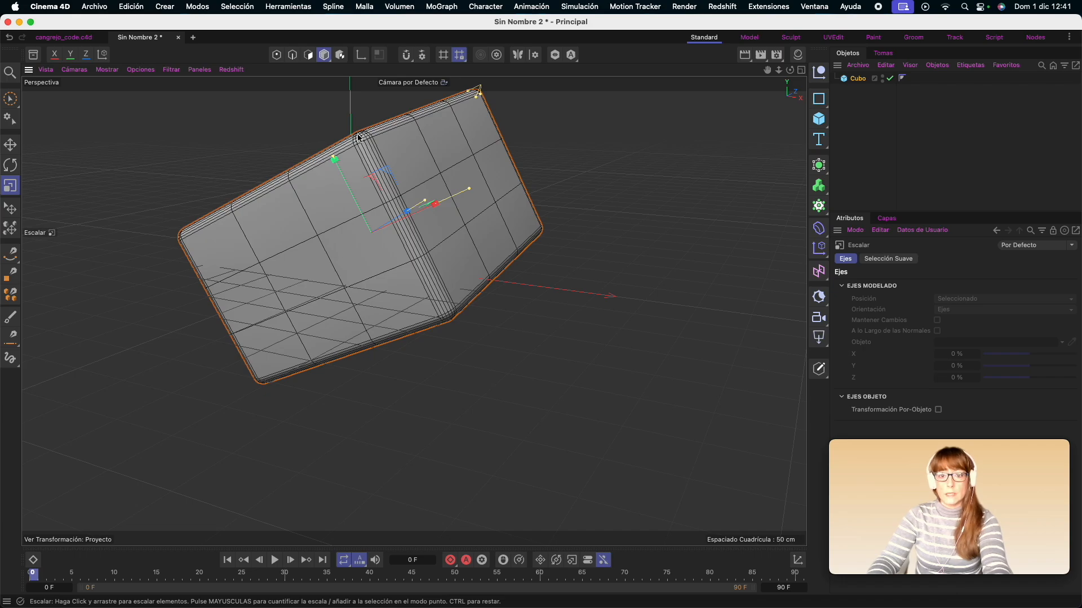
alt+drag(359, 137, 332, 182)
alt+right_drag(366, 197, 380, 164)
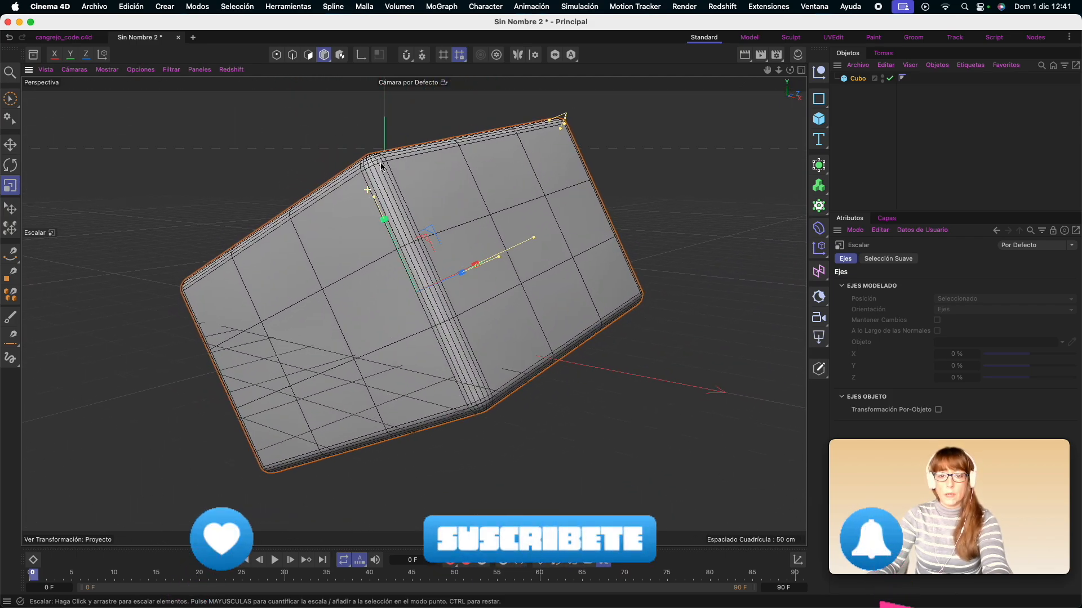
mouse_move(613, 285)
alt+right_down()
mouse_move(637, 339)
mouse_move(628, 270)
alt+right_up()
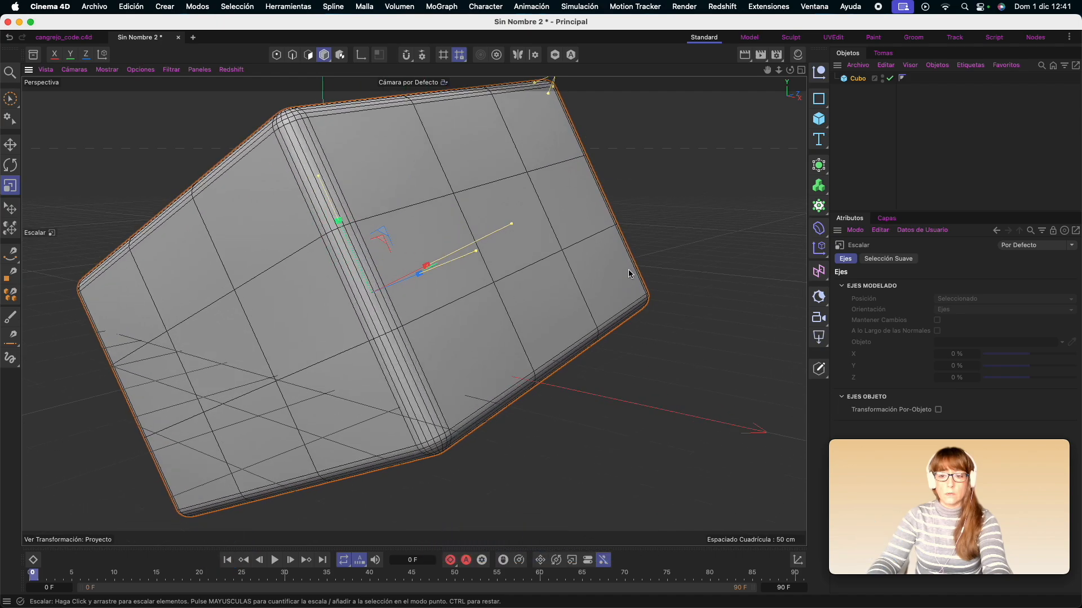
alt+right_drag(455, 454, 363, 383)
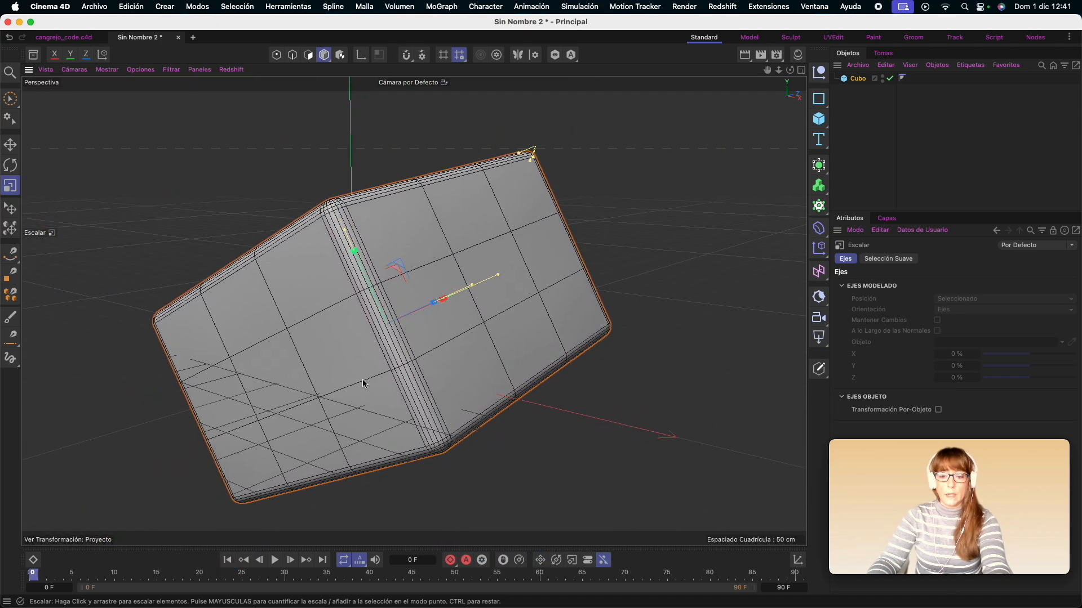
alt+right_drag(331, 210, 415, 194)
scroll(511, 176, down, 1)
alt+drag(559, 160, 483, 183)
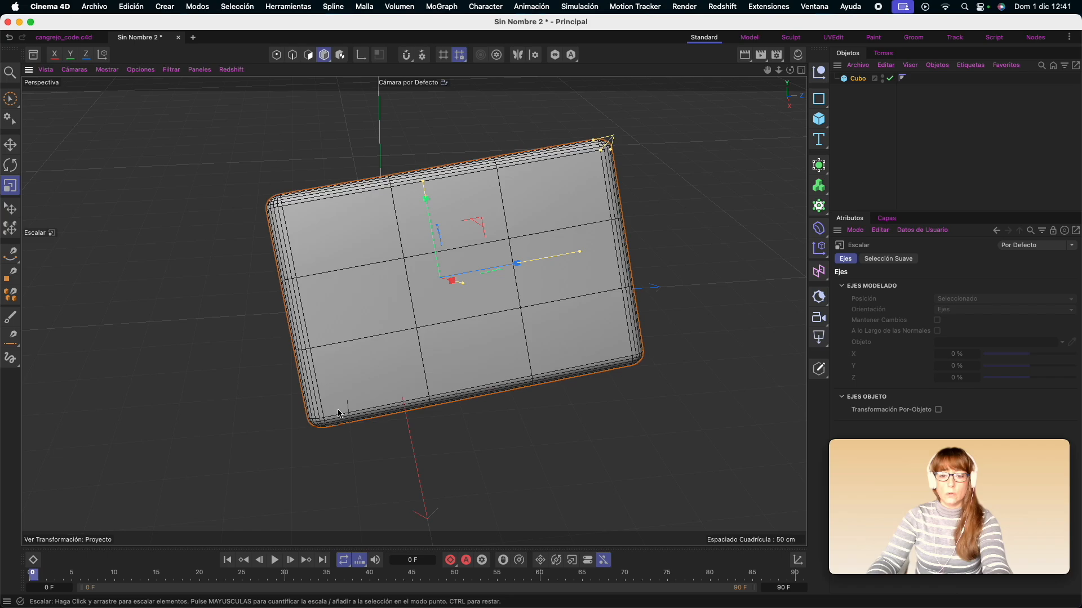
- Reset the cube's transform and use the Move tool to duplicate it along the X axis at about 252.5 cm
alt+drag(320, 426, 370, 415)
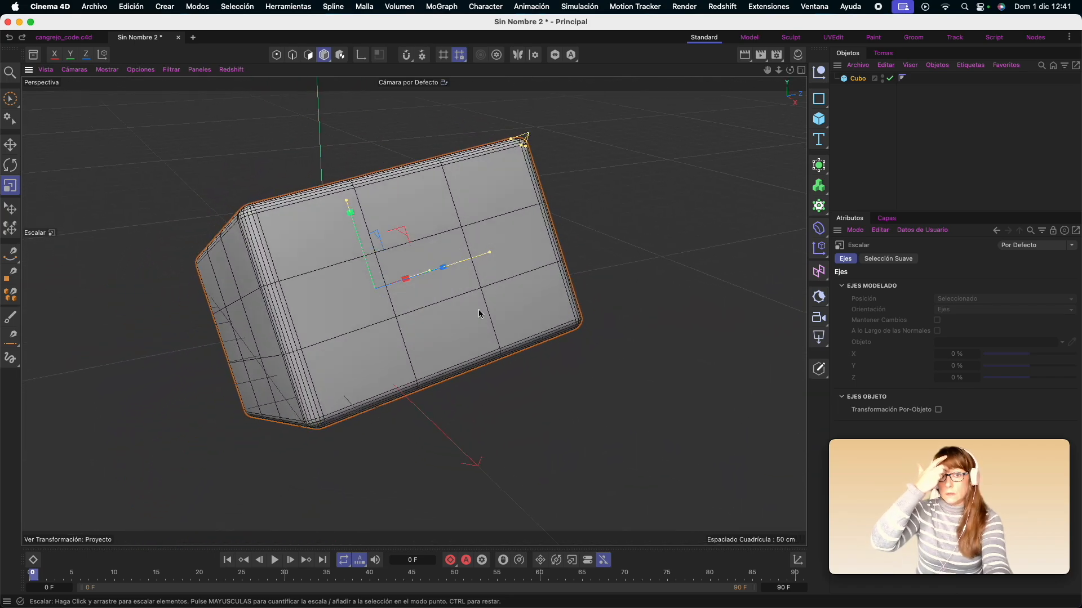
key(alt+0)
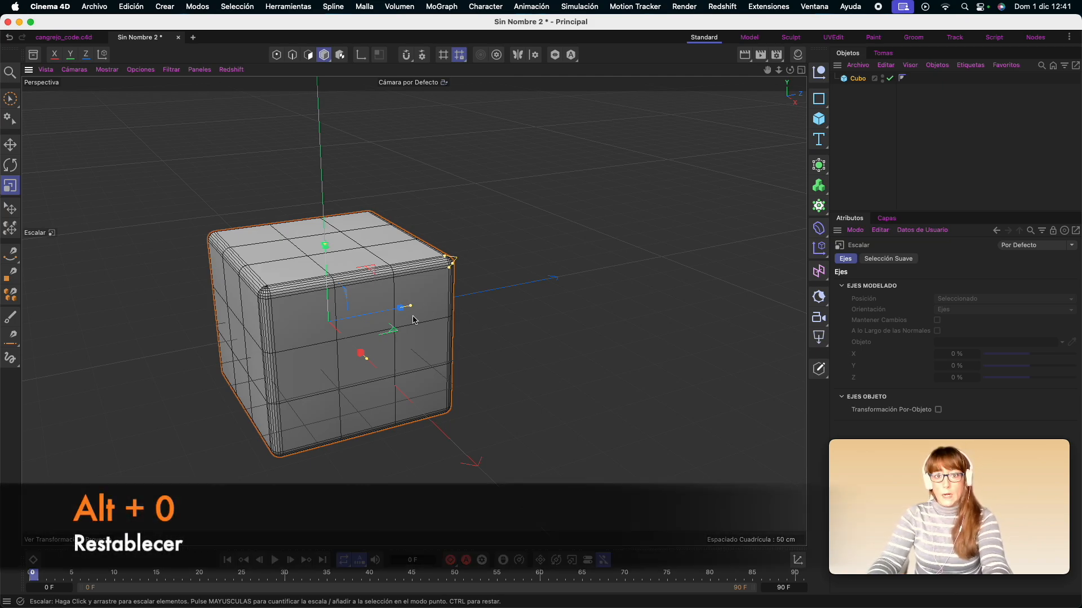
key(e)
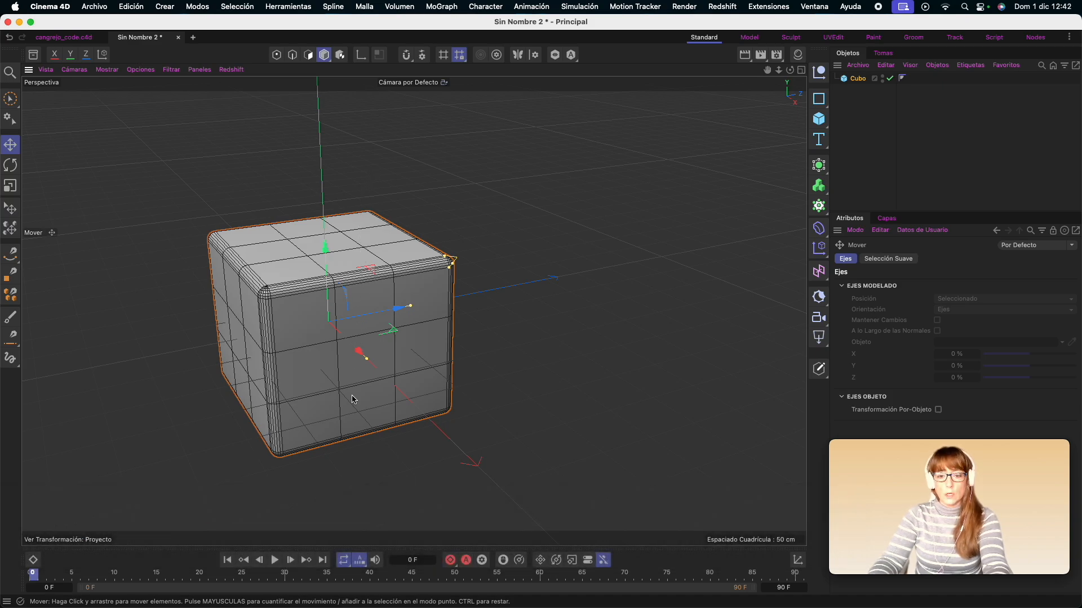
ctrl+drag(357, 353, 475, 460)
scroll(475, 459, down, 4)
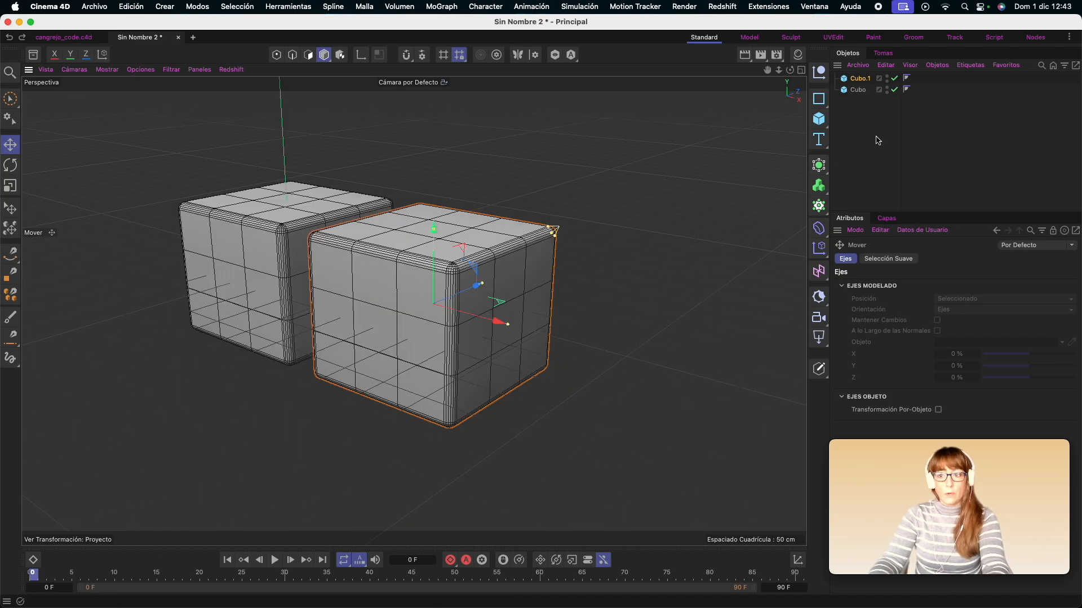
- Duplicate the original cube in the object list and delete that duplicate
click(859, 90)
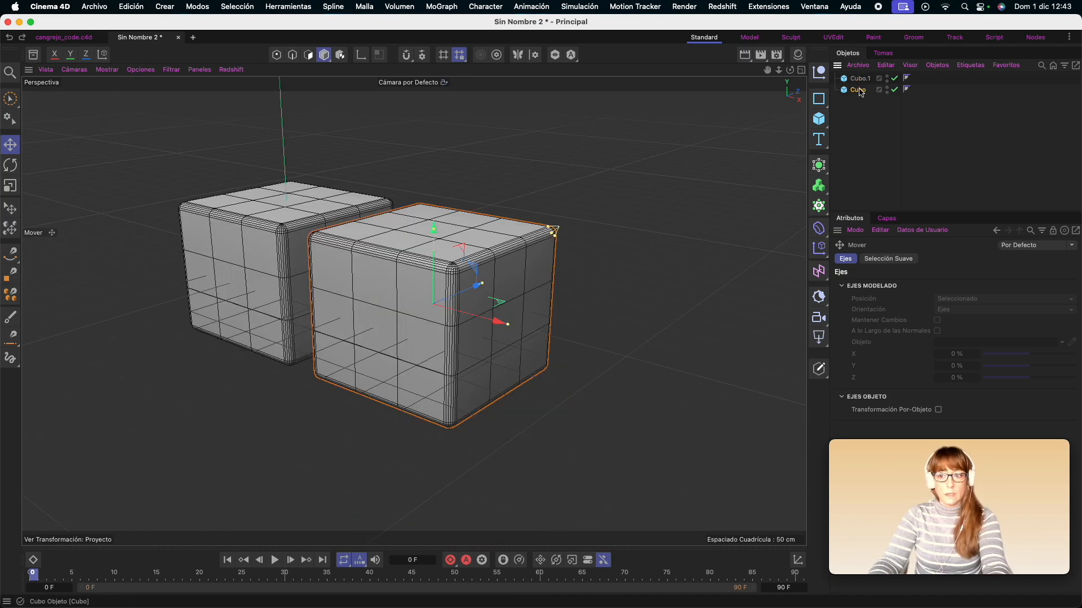
ctrl+drag(859, 89, 859, 98)
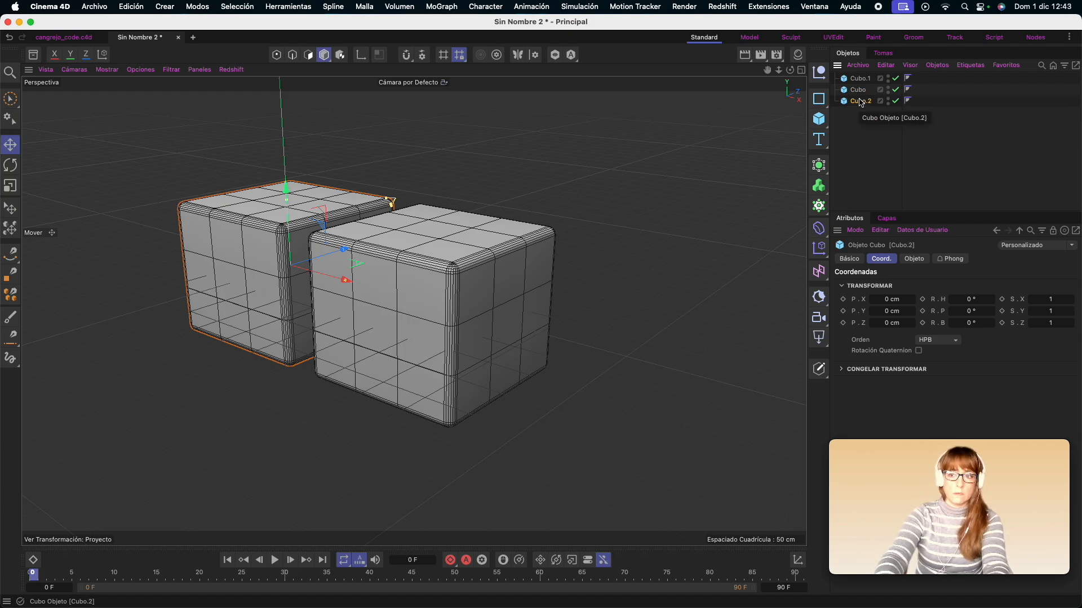
key(Delete)
- Delete the original cube, keeping only the copy offset along X, and clear the selection
click(857, 89)
key(Delete)
click(857, 78)
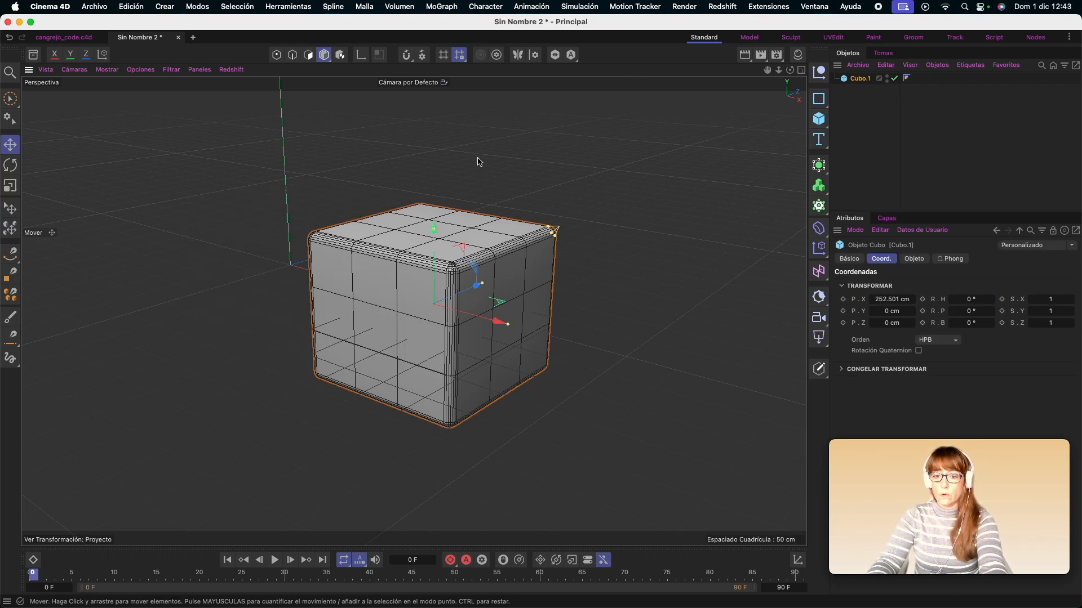
click(463, 178)
- Display the cube with Gouraud shading in the Right and Front views, and show all four views together
key(F1)
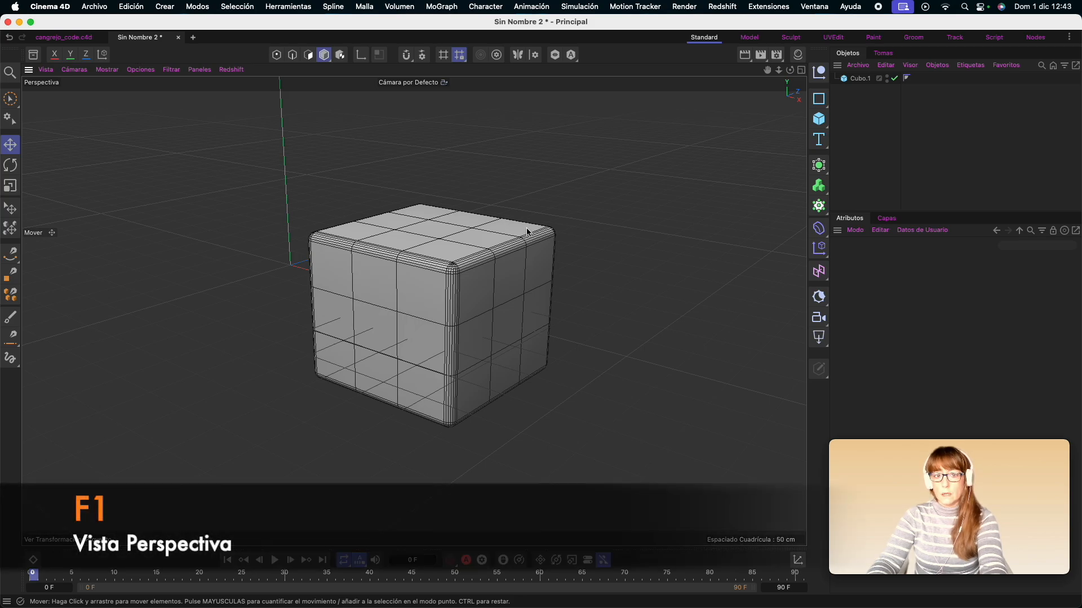
key(F2)
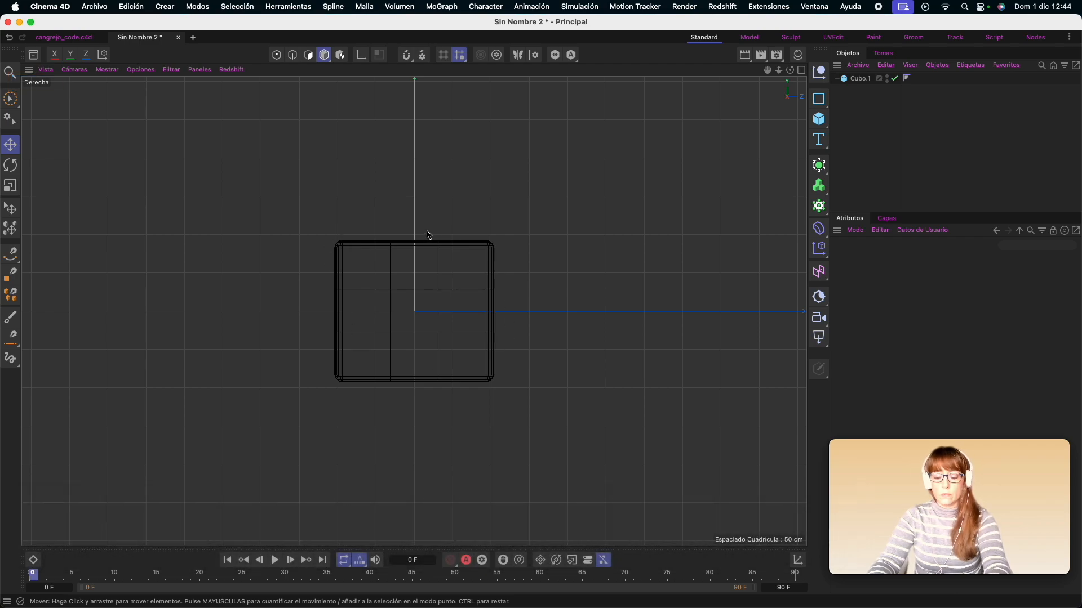
key(n)
key(a)
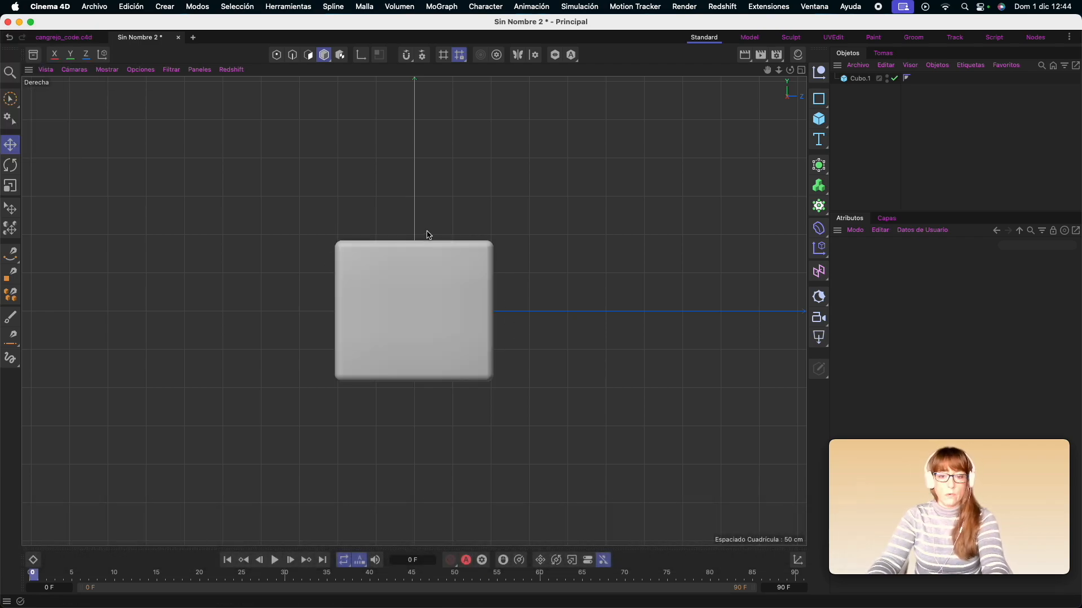
key(F4)
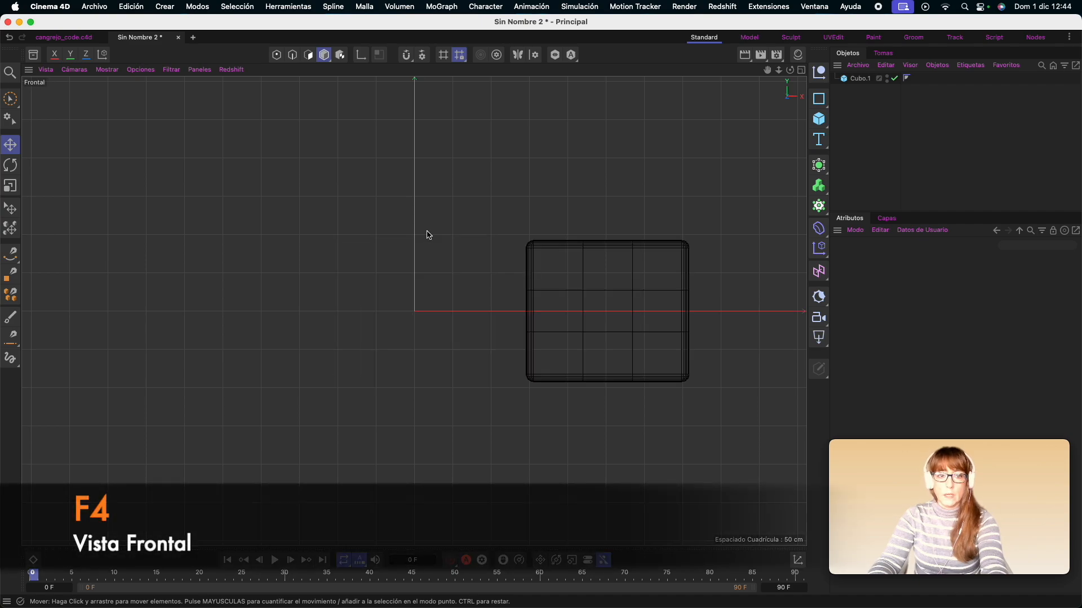
key(n)
key(a)
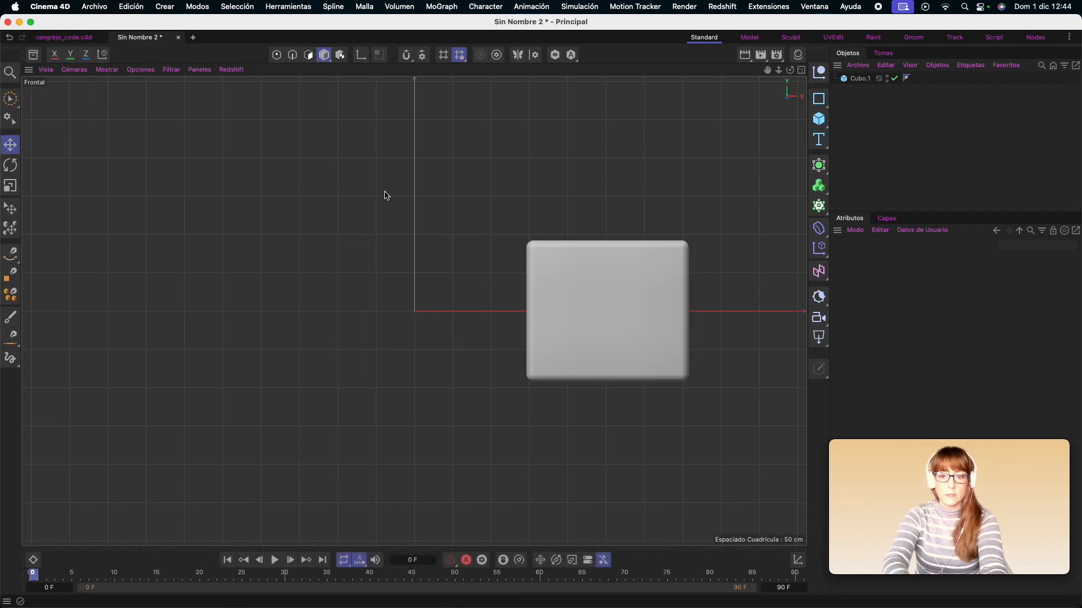
key(F5)
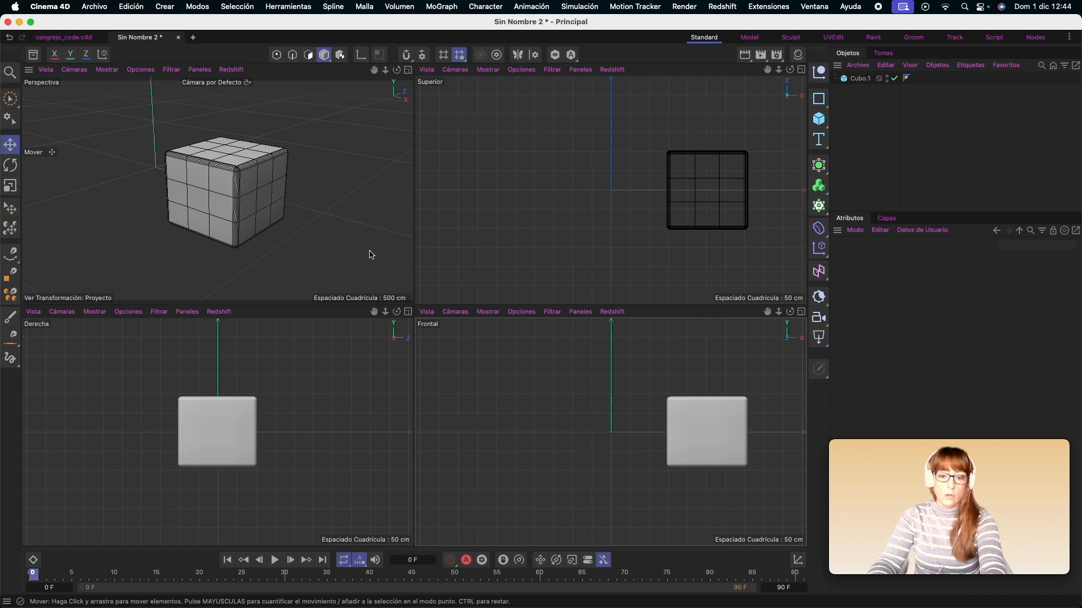
- Play and stop the timeline animation several times in the four-view layout
key(F8)
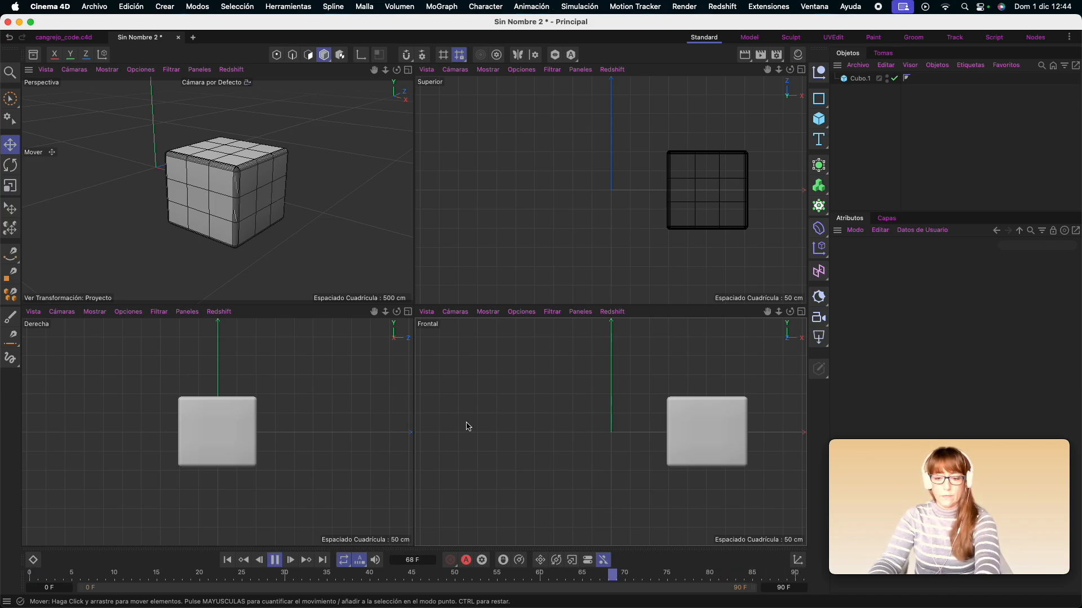
key(F8)
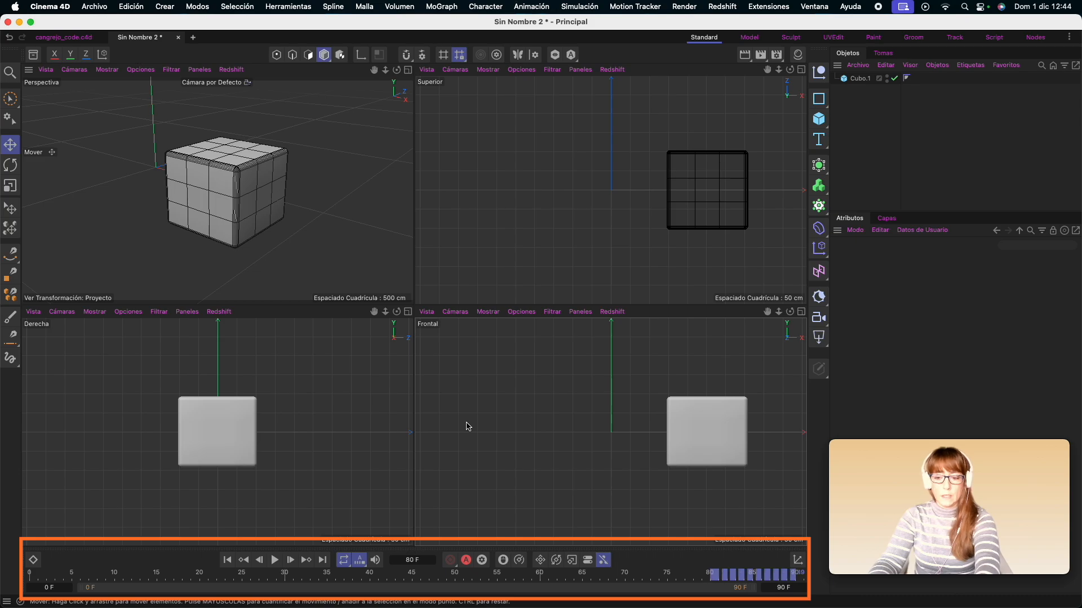
key(F8)
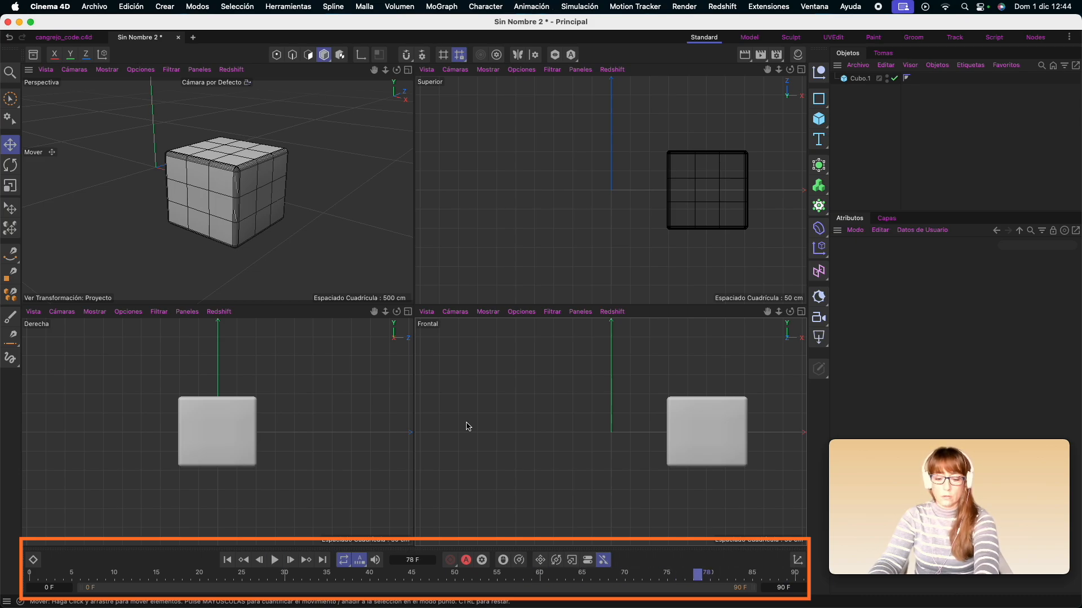
key(F8)
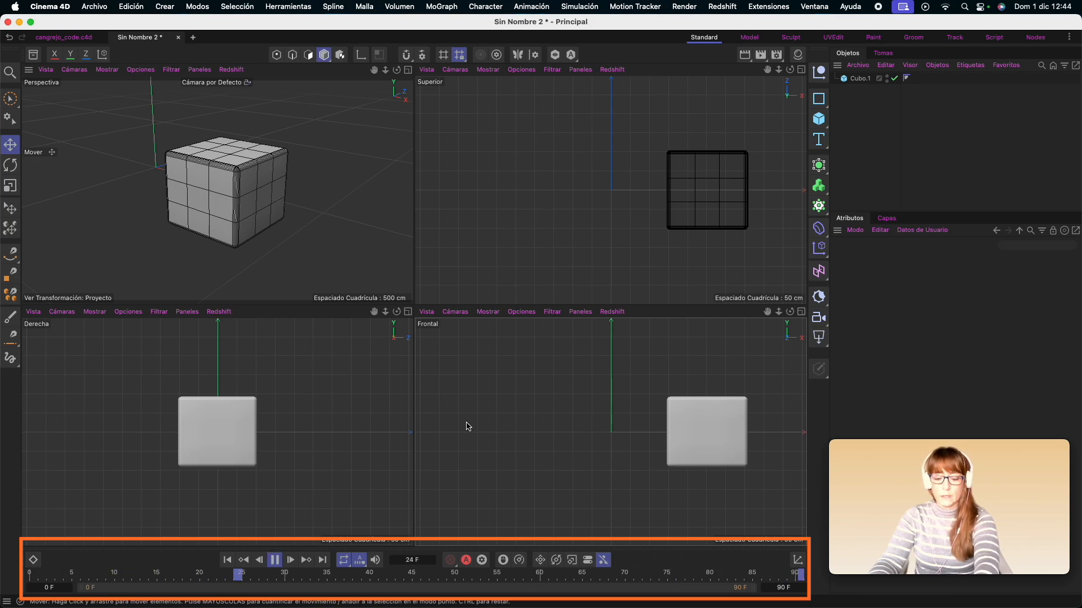
key(F8)
key(F8)
key(F8)
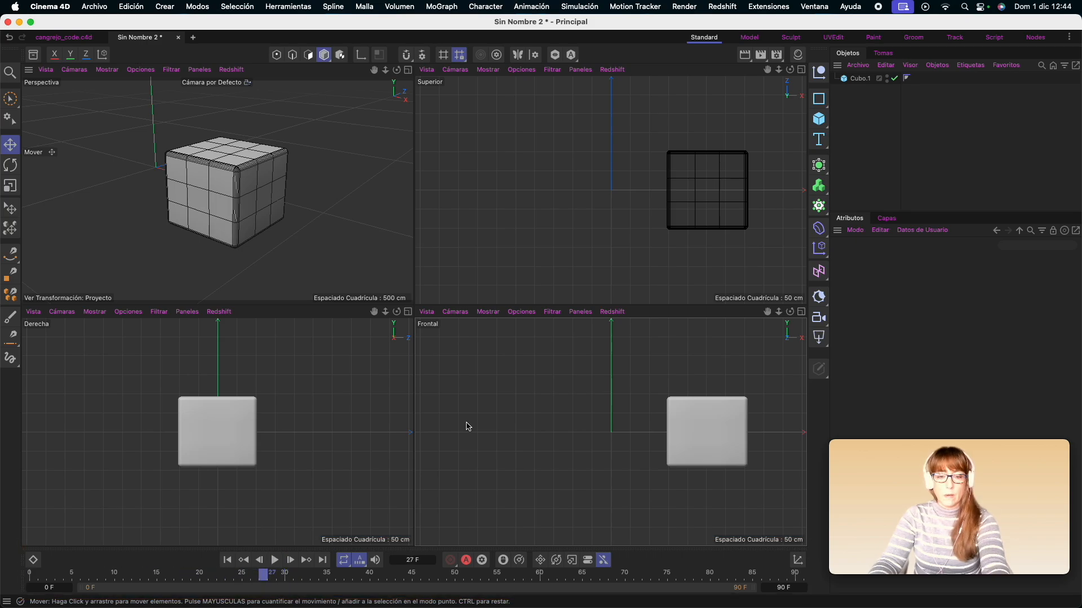
- Examine the camera projection options in the Perspective view, and switch to the Top view and back to Perspective
key(F1)
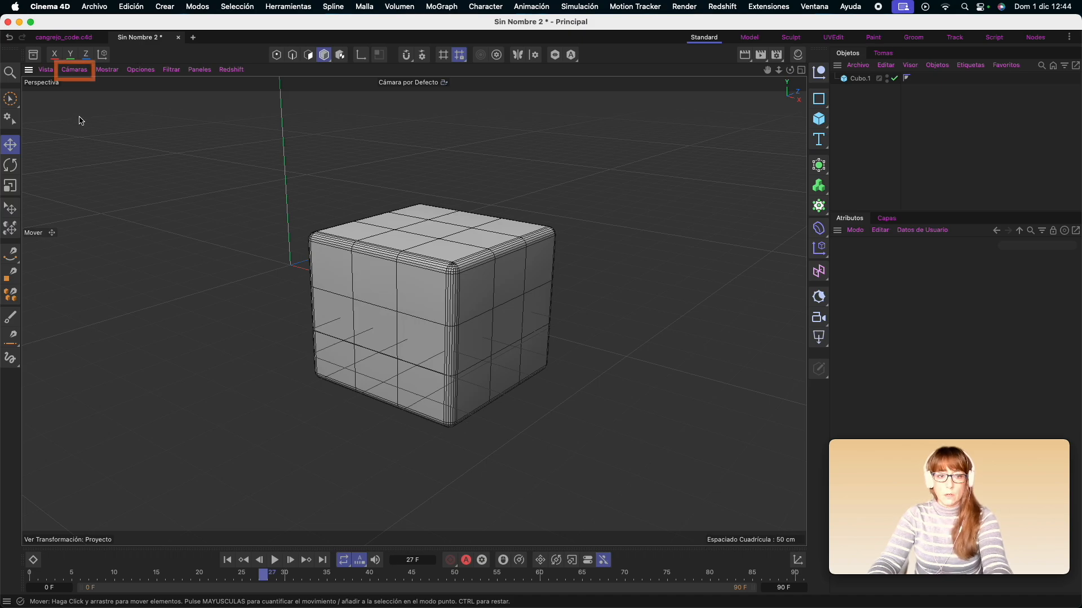
click(75, 70)
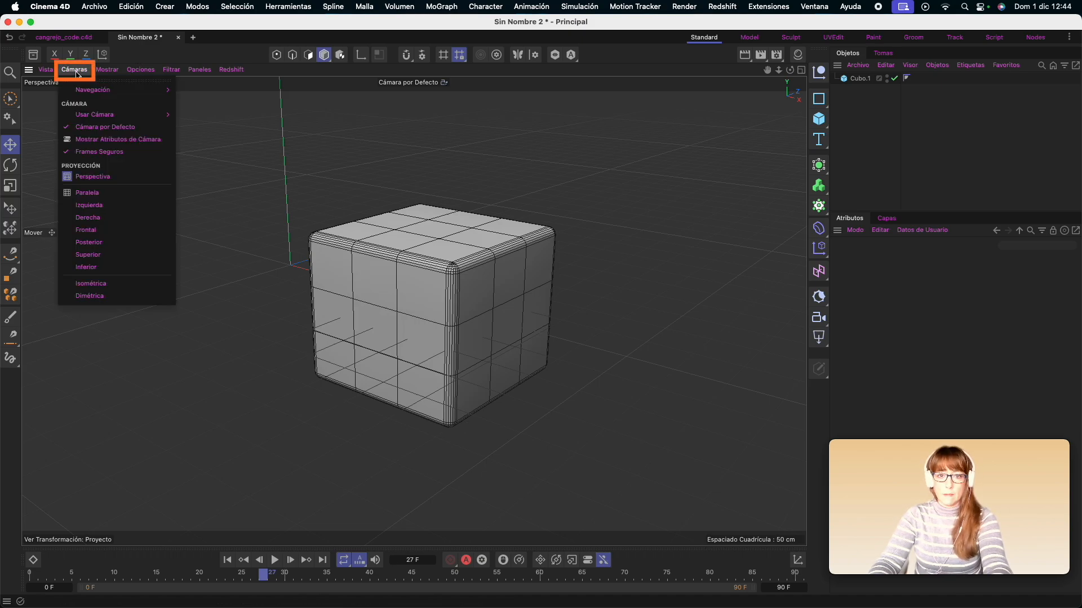
mouse_move(85, 115)
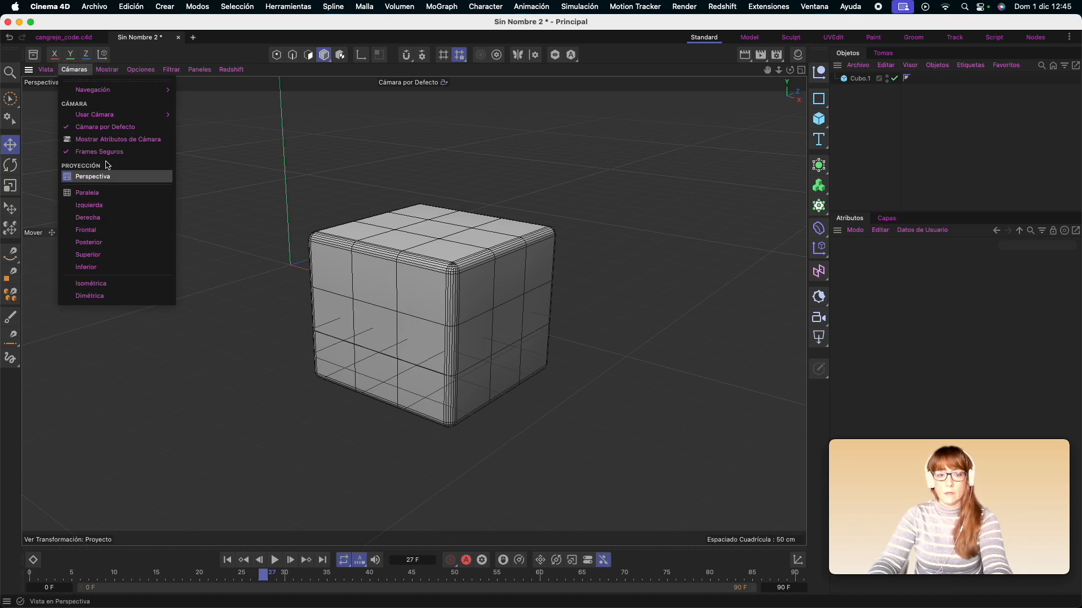
click(248, 158)
key(F2)
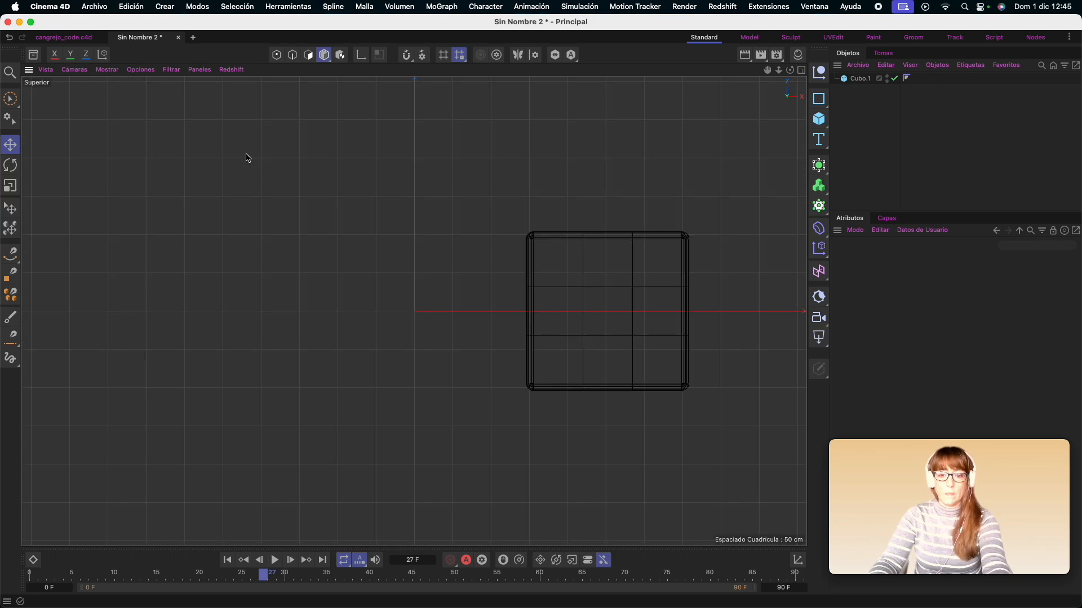
key(F1)
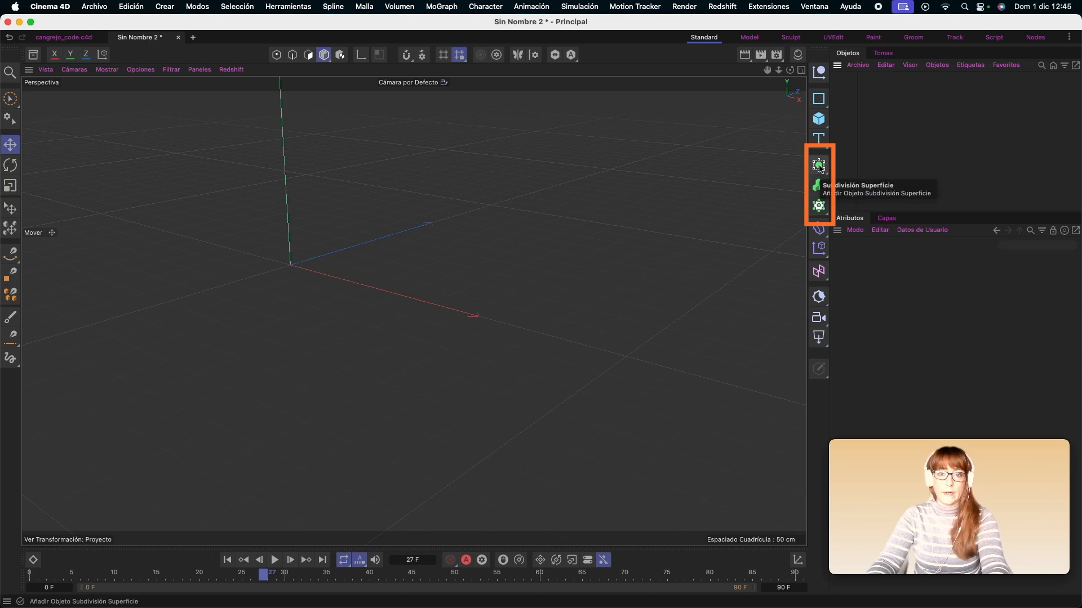
click(821, 167)
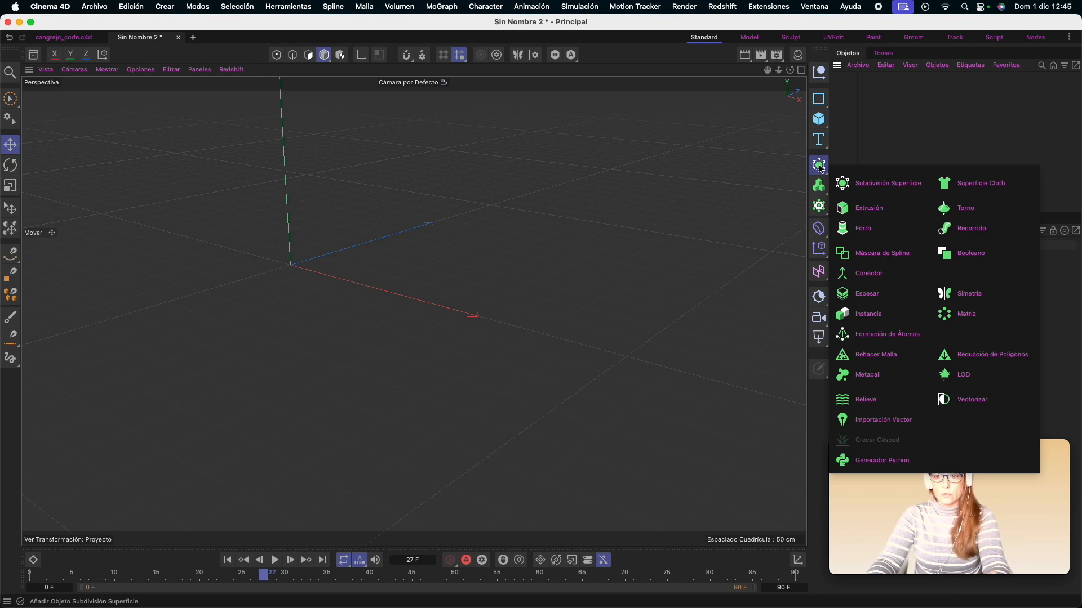
mouse_move(821, 186)
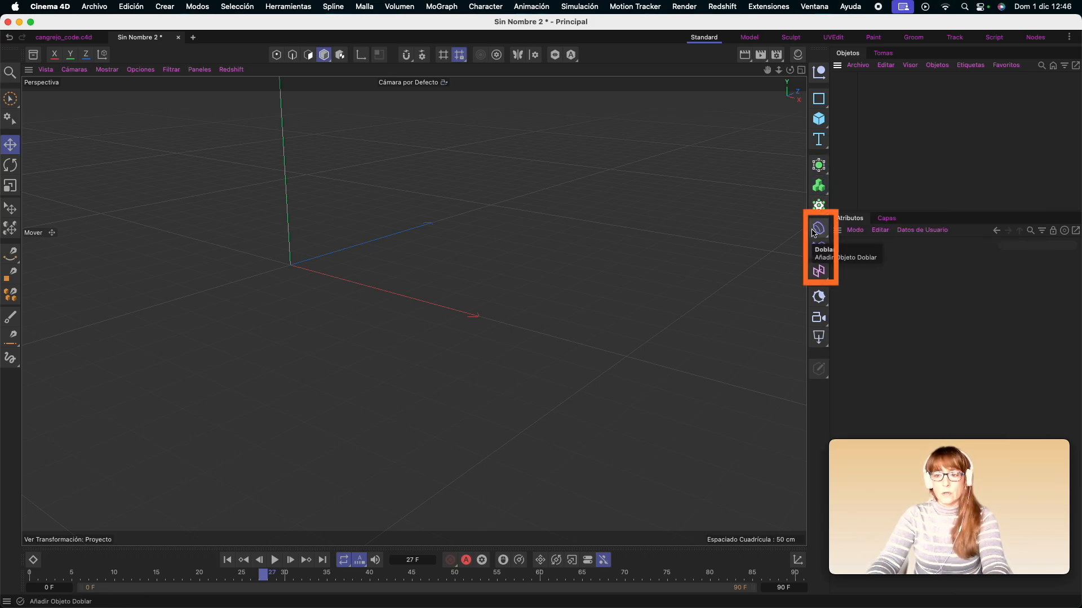
click(818, 228)
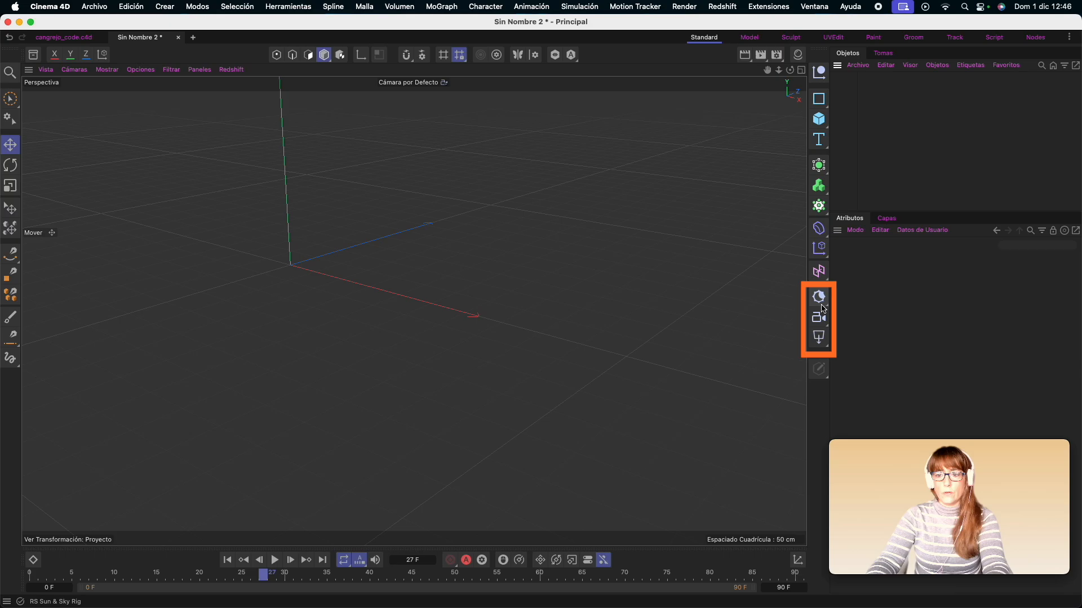
- Create a new cube with 4 segments in X, Y and Z, and make it editable
click(820, 119)
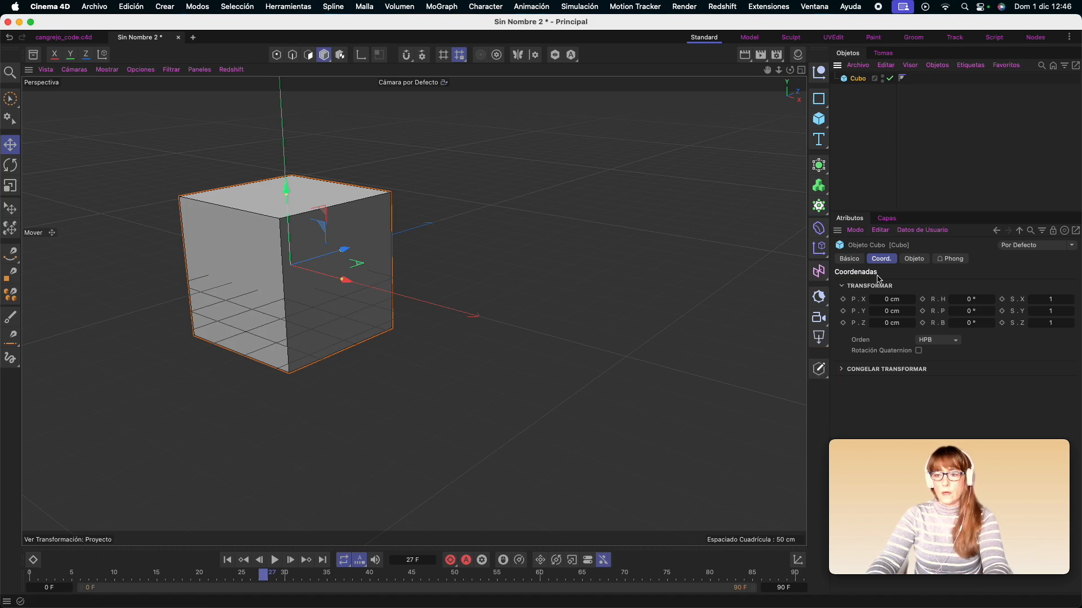
click(914, 259)
drag(970, 320, 985, 344)
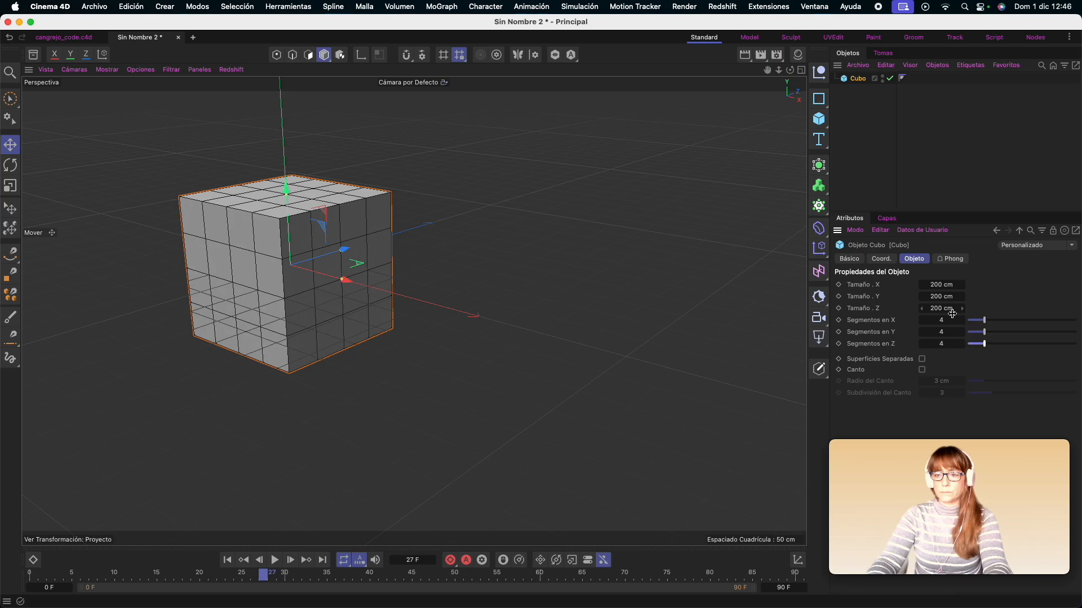
click(824, 373)
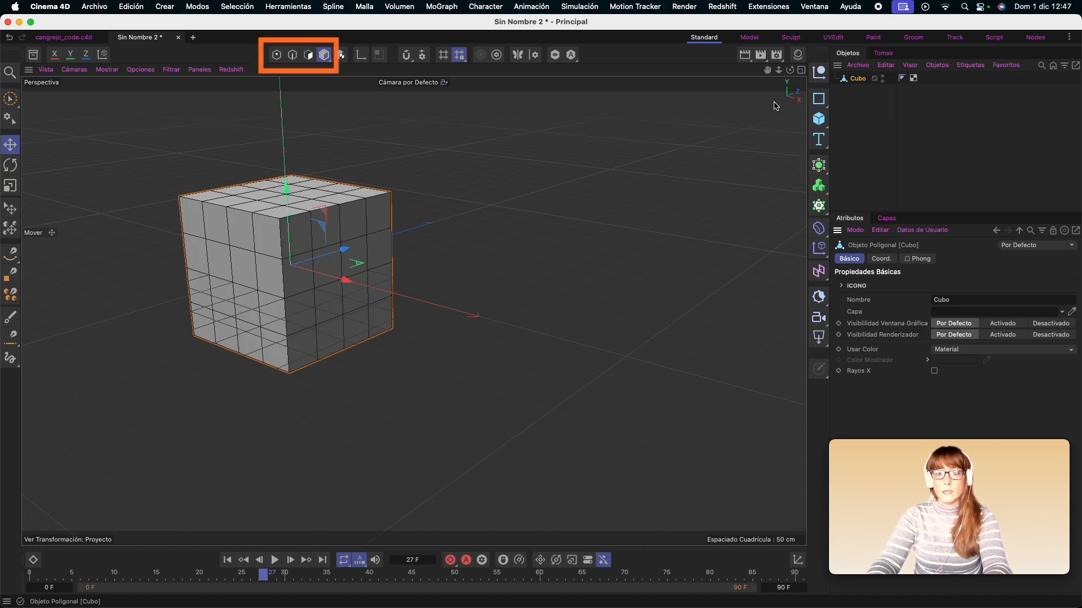
- Switch the editable cube through the Points, Edges and Polygons modes to compare its components
click(277, 56)
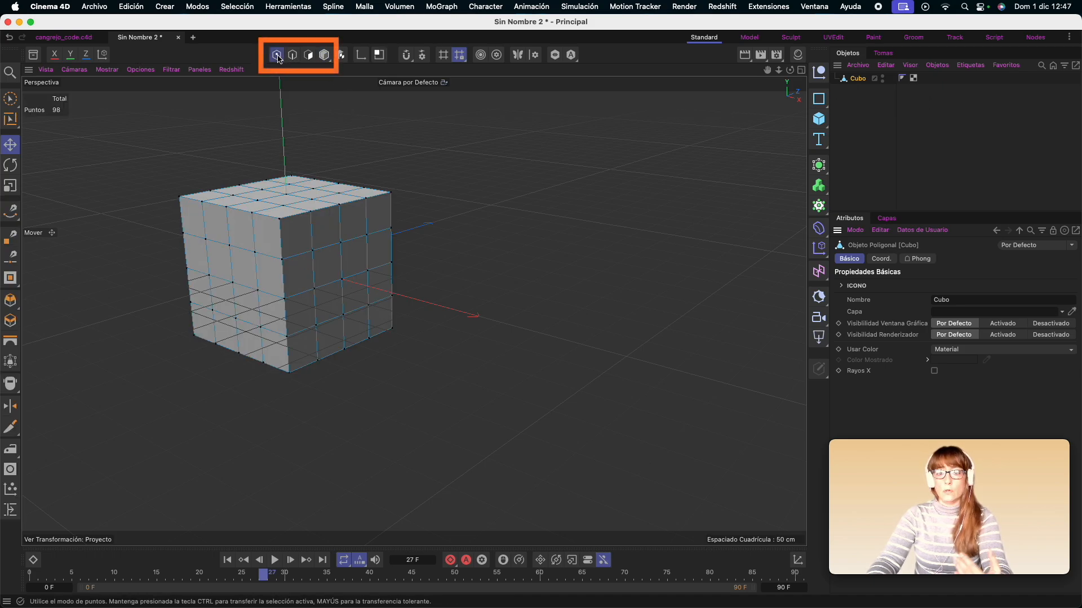
click(293, 55)
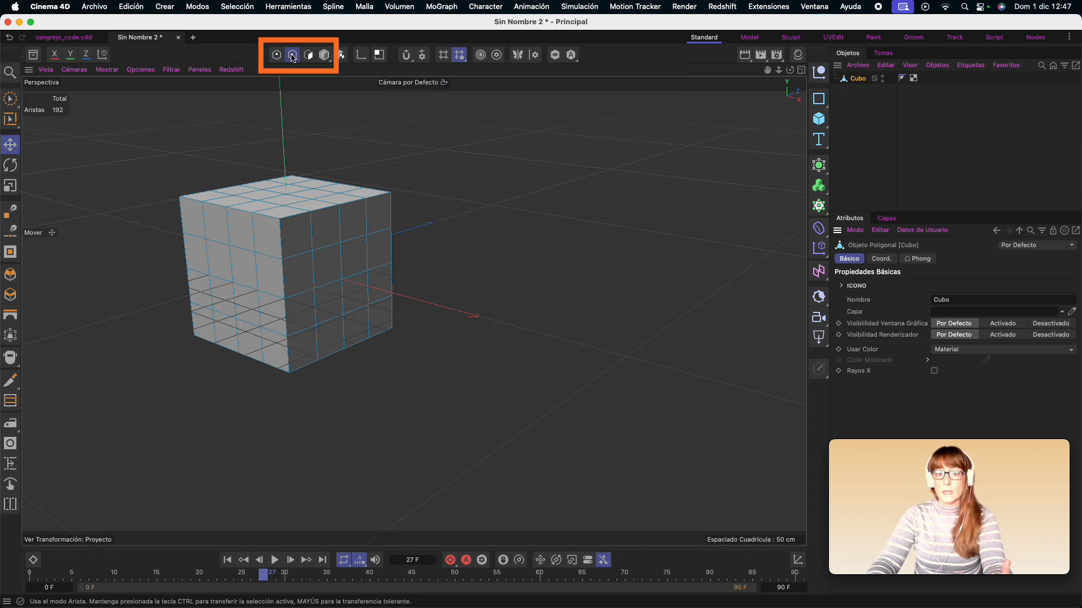
click(308, 56)
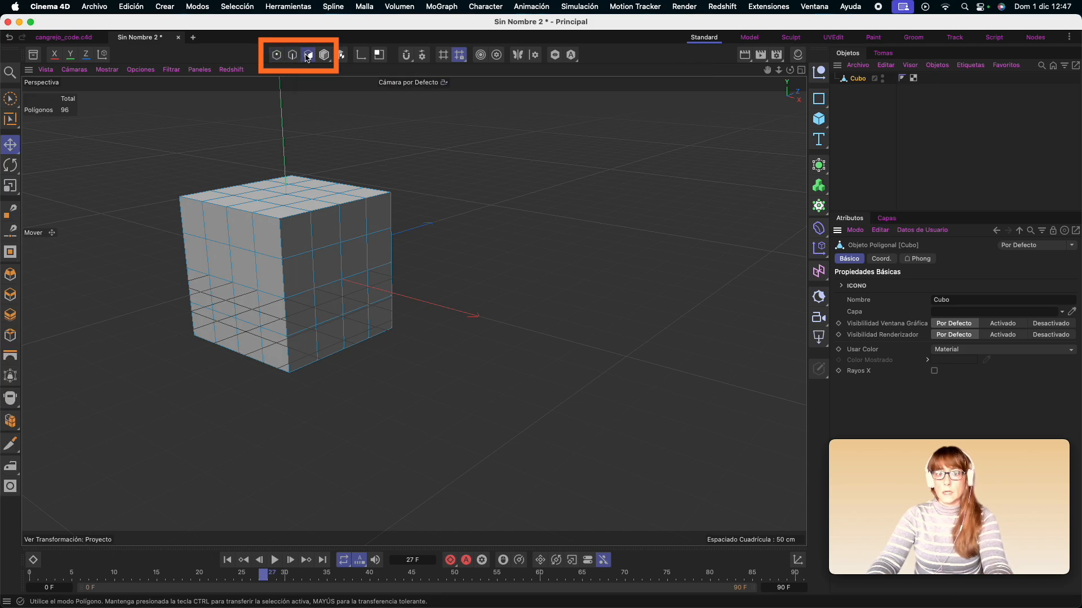
- In Points mode, move an upper middle point of the cube's X-facing side along the X axis
click(276, 55)
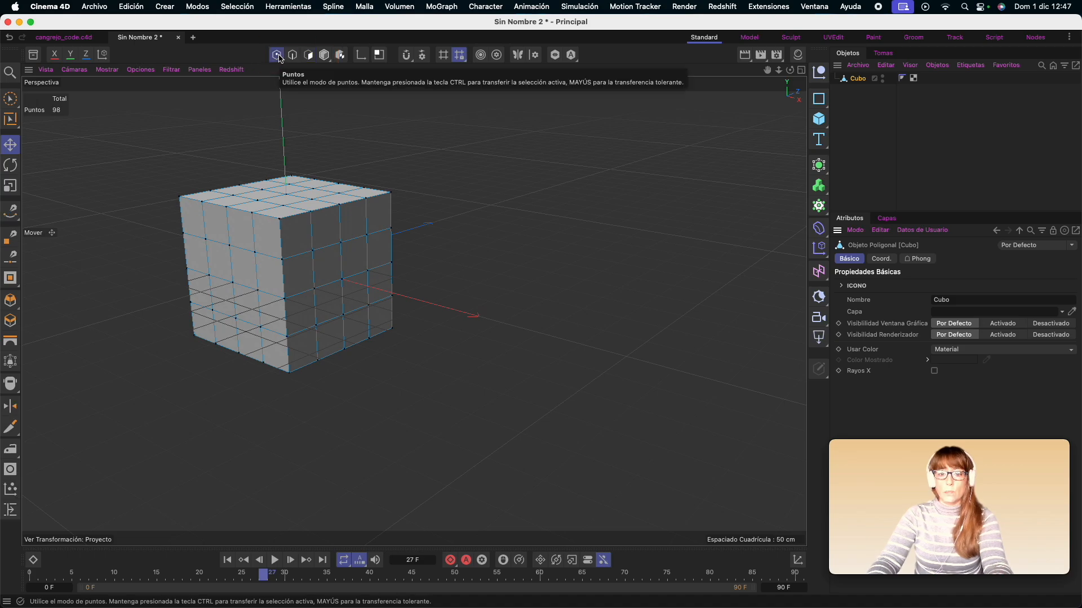
click(341, 244)
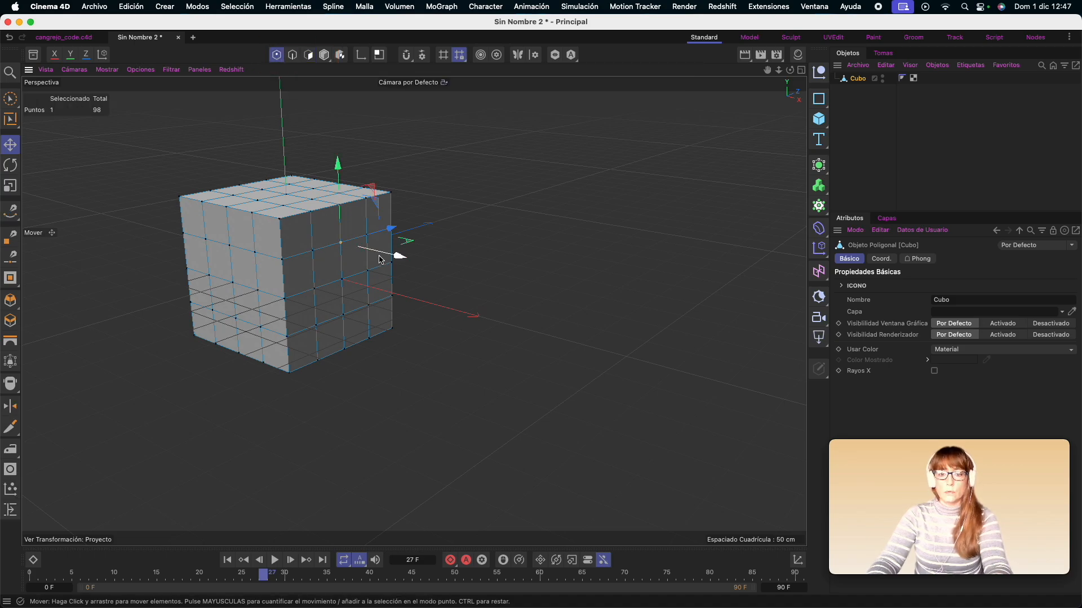
mouse_move(399, 253)
mouse_down()
mouse_move(429, 265)
mouse_move(423, 253)
mouse_move(399, 258)
mouse_up()
- In Edges mode, move a top edge segment beside the cube's near corner inward, and return to Model mode
click(292, 54)
click(298, 212)
mouse_move(331, 168)
mouse_down()
mouse_move(346, 150)
mouse_move(314, 188)
mouse_move(323, 174)
mouse_up()
click(324, 55)
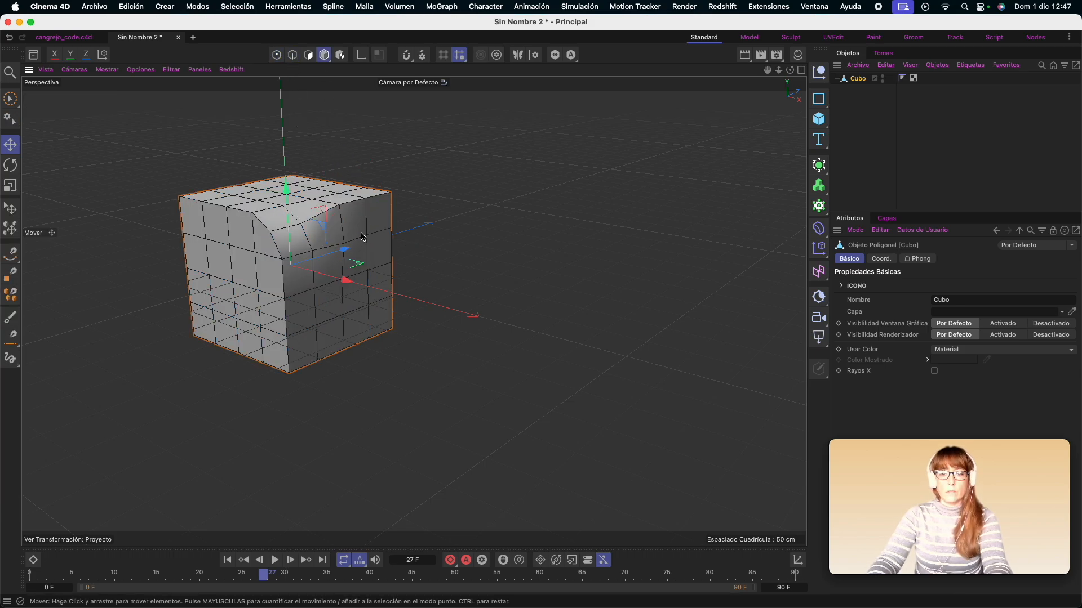
- In Polygons mode, select a polygon above the middle of the cube's front Z-facing side and move it outward along the Z axis
click(308, 55)
click(243, 269)
drag(176, 286, 195, 297)
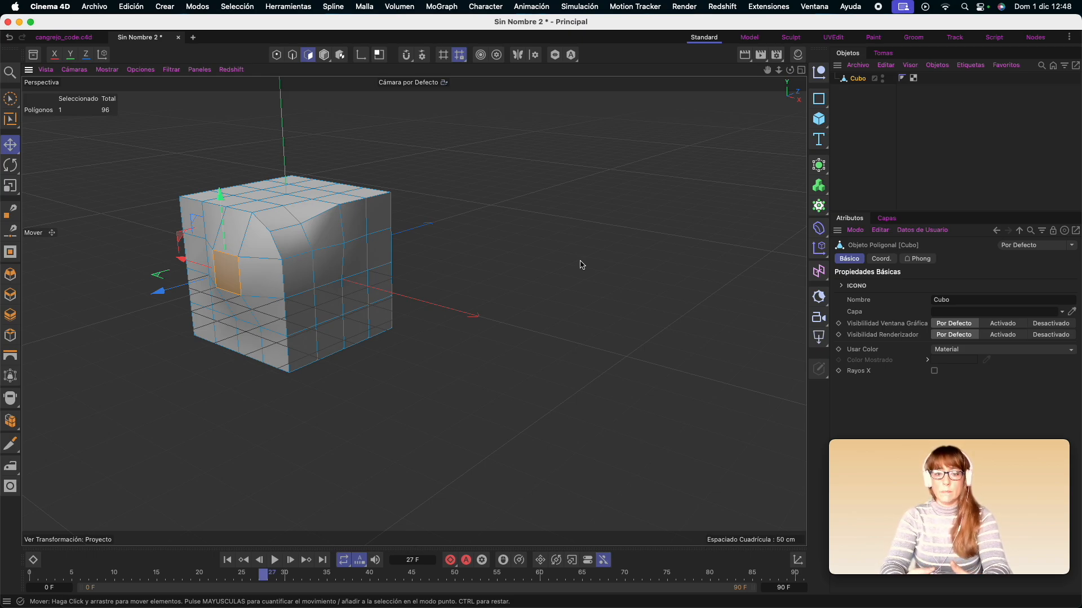
- With the front polygon selected, switch through the Move, Rotate and Scale tools to compare their gizmos
key(e)
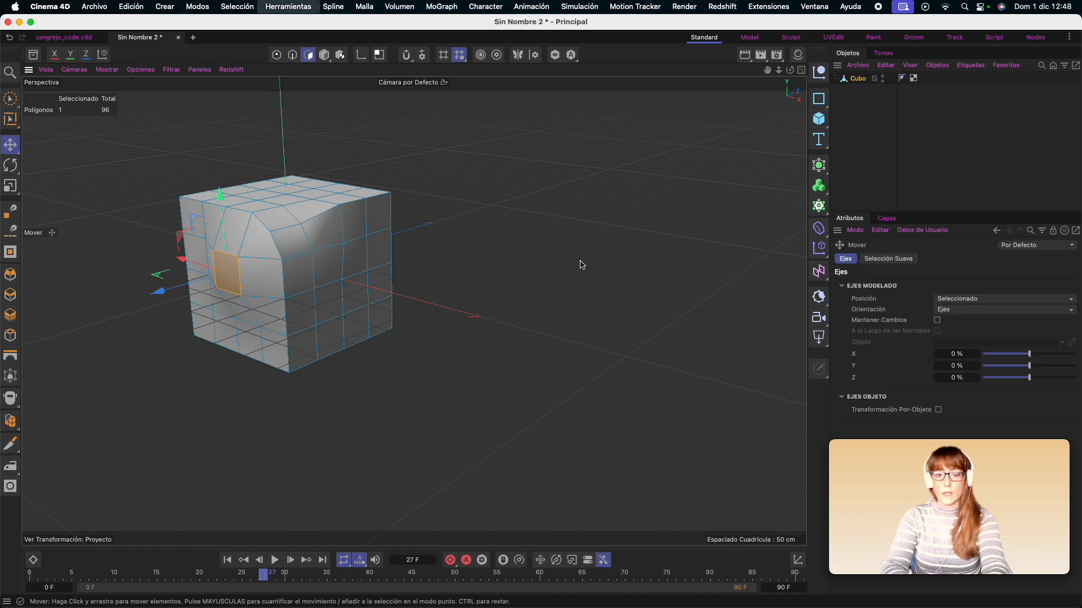
key(r)
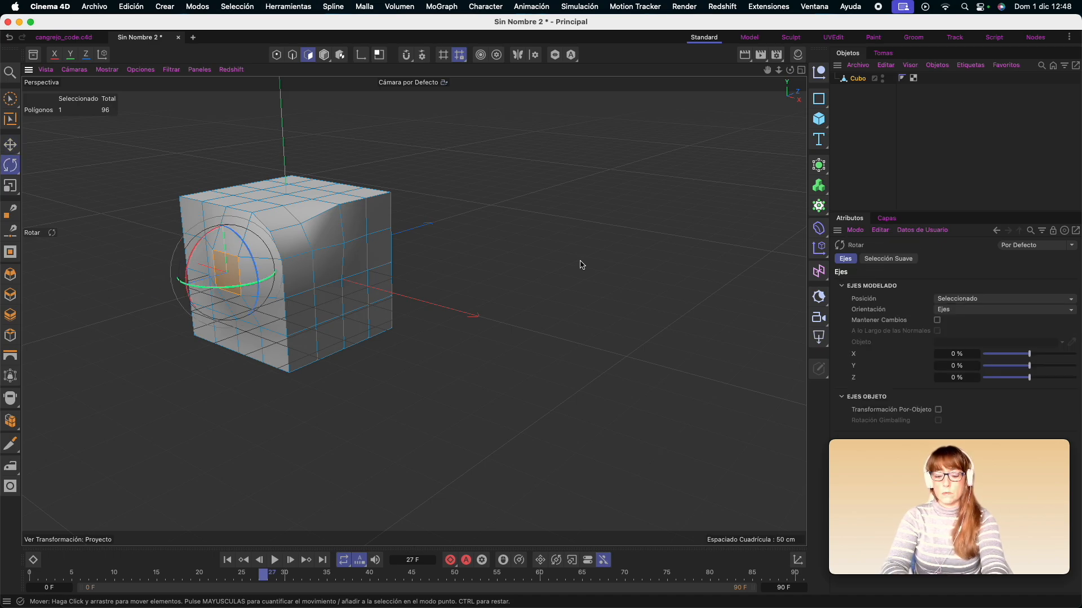
key(t)
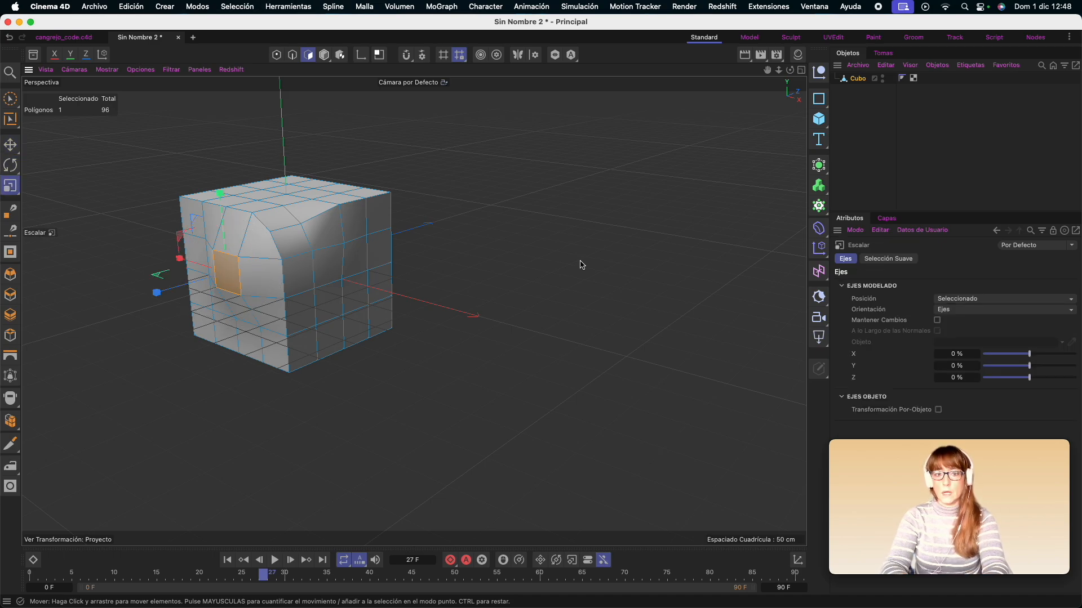
- Inspect the deformed cube by orbiting the perspective and switching through the top, right and front views to the four-view layout
alt+drag(581, 265, 556, 249)
alt+drag(522, 280, 484, 267)
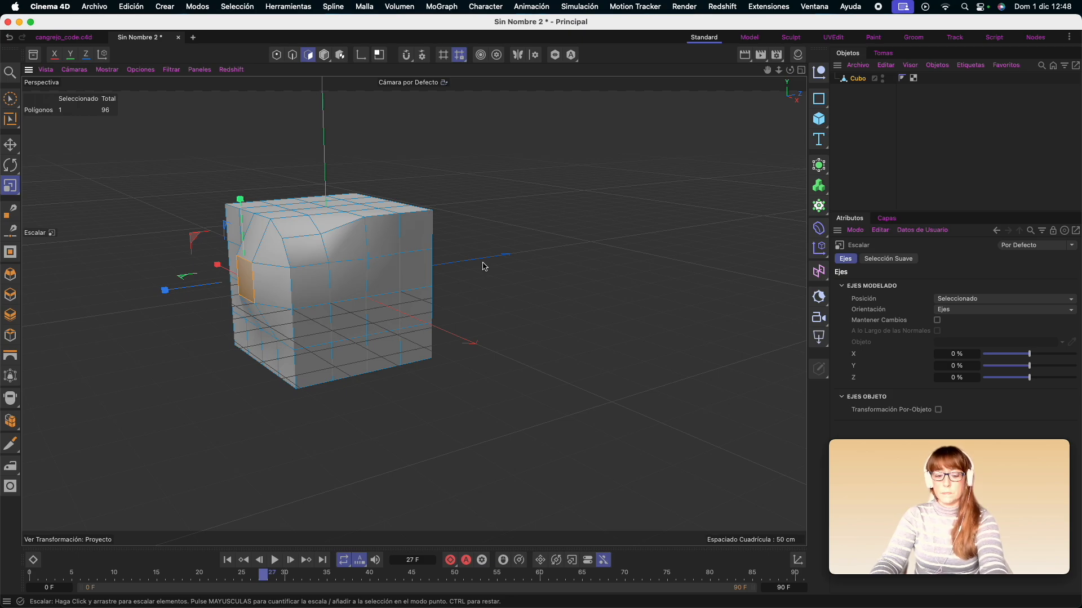
key(F2)
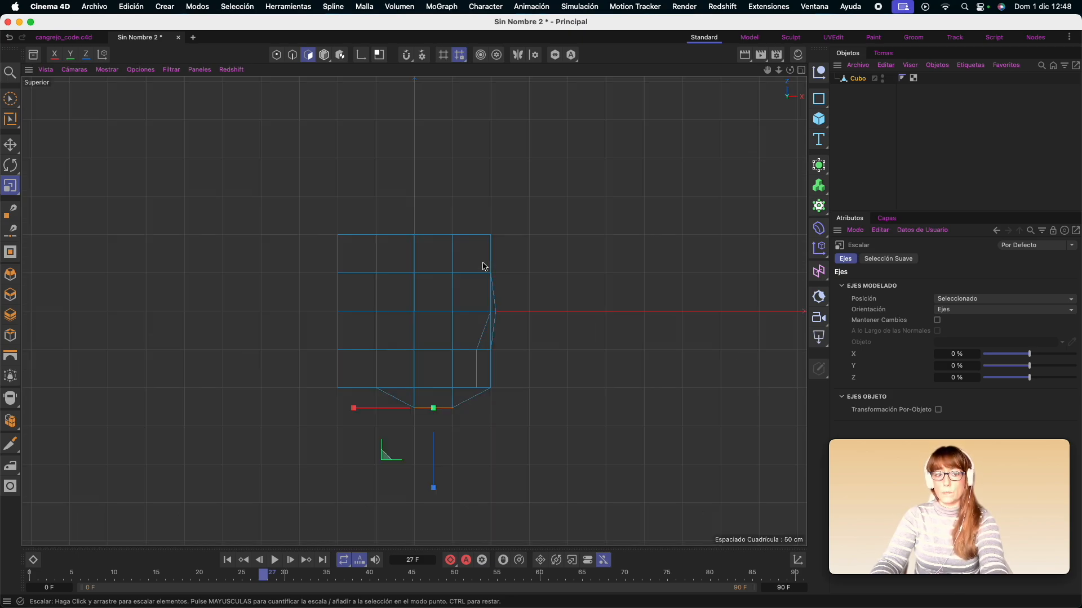
key(F3)
key(F4)
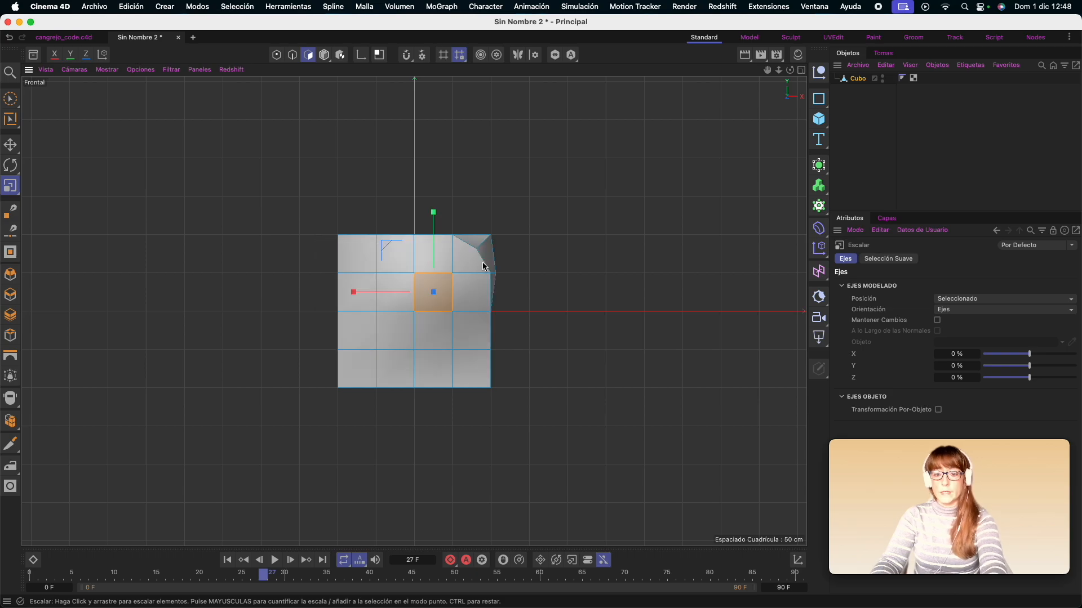
key(F5)
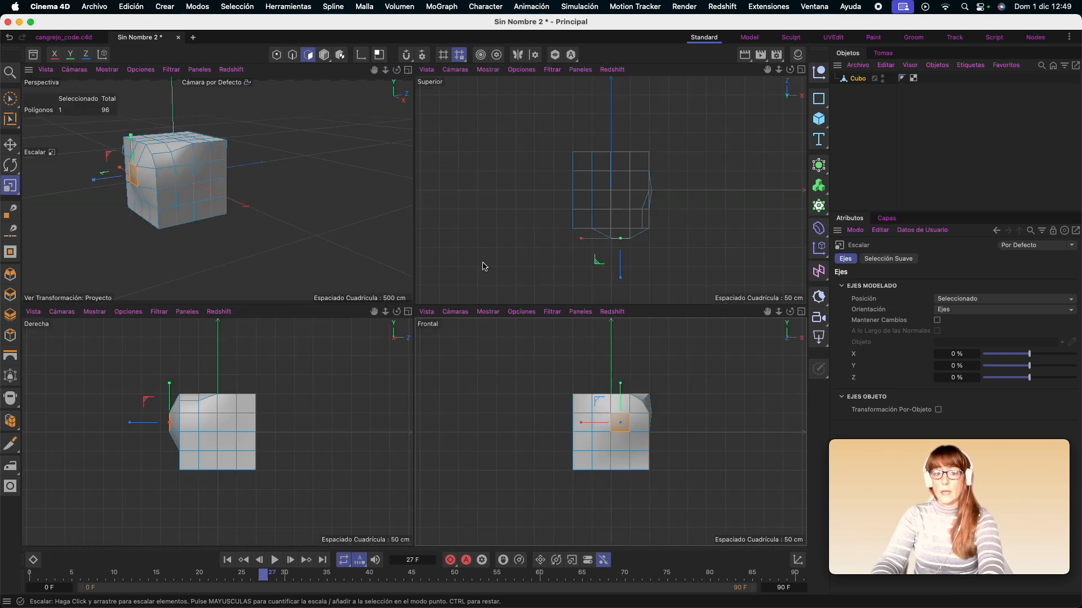